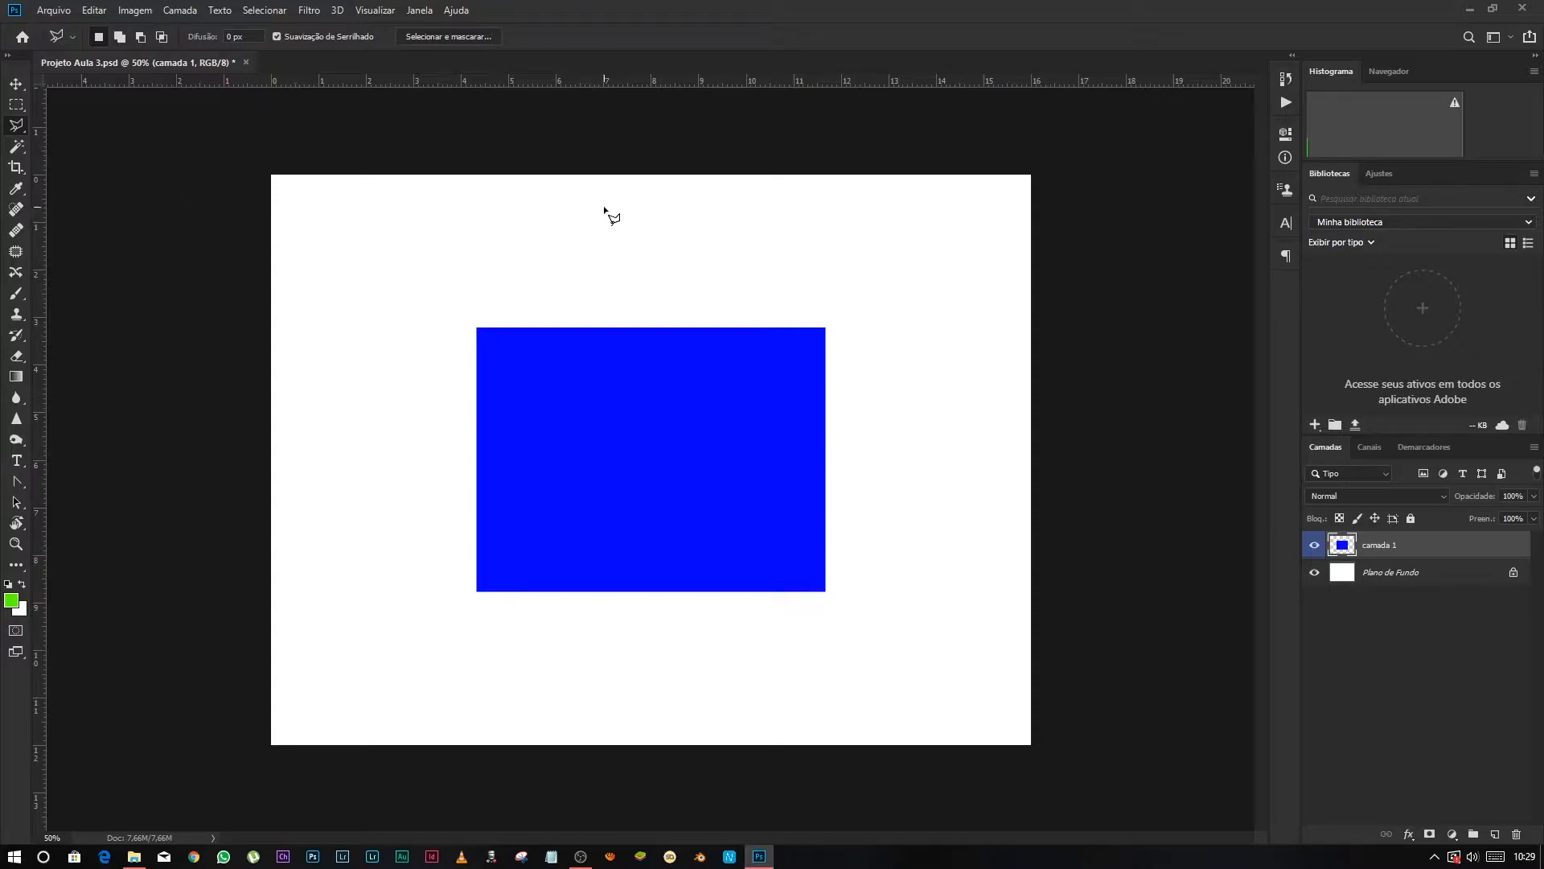
# - Set the Rectangular Marquee tool's feather to 0 px and test it with a rectangular selection inside the blue rectangle, leaving nothing selected
pyautogui.click(16, 105)
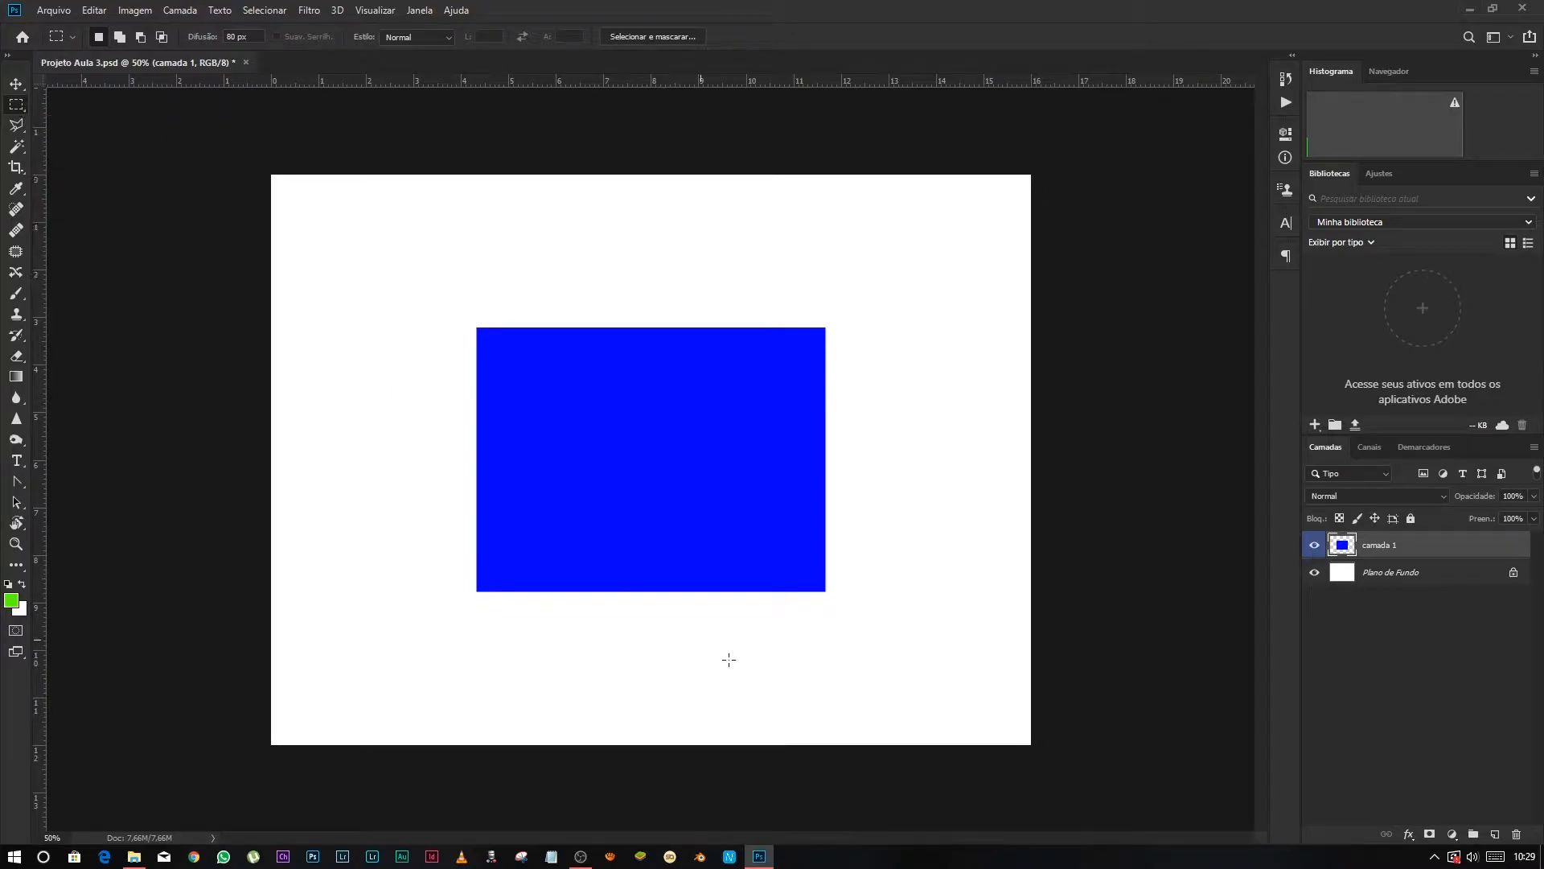
pyautogui.moveTo(532, 374); pyautogui.dragTo(776, 536)
pyautogui.click(205, 37)
pyautogui.write('0')
pyautogui.press('Return')
pyautogui.hotkey('ctrl', 'd')
pyautogui.moveTo(487, 345); pyautogui.dragTo(796, 555)
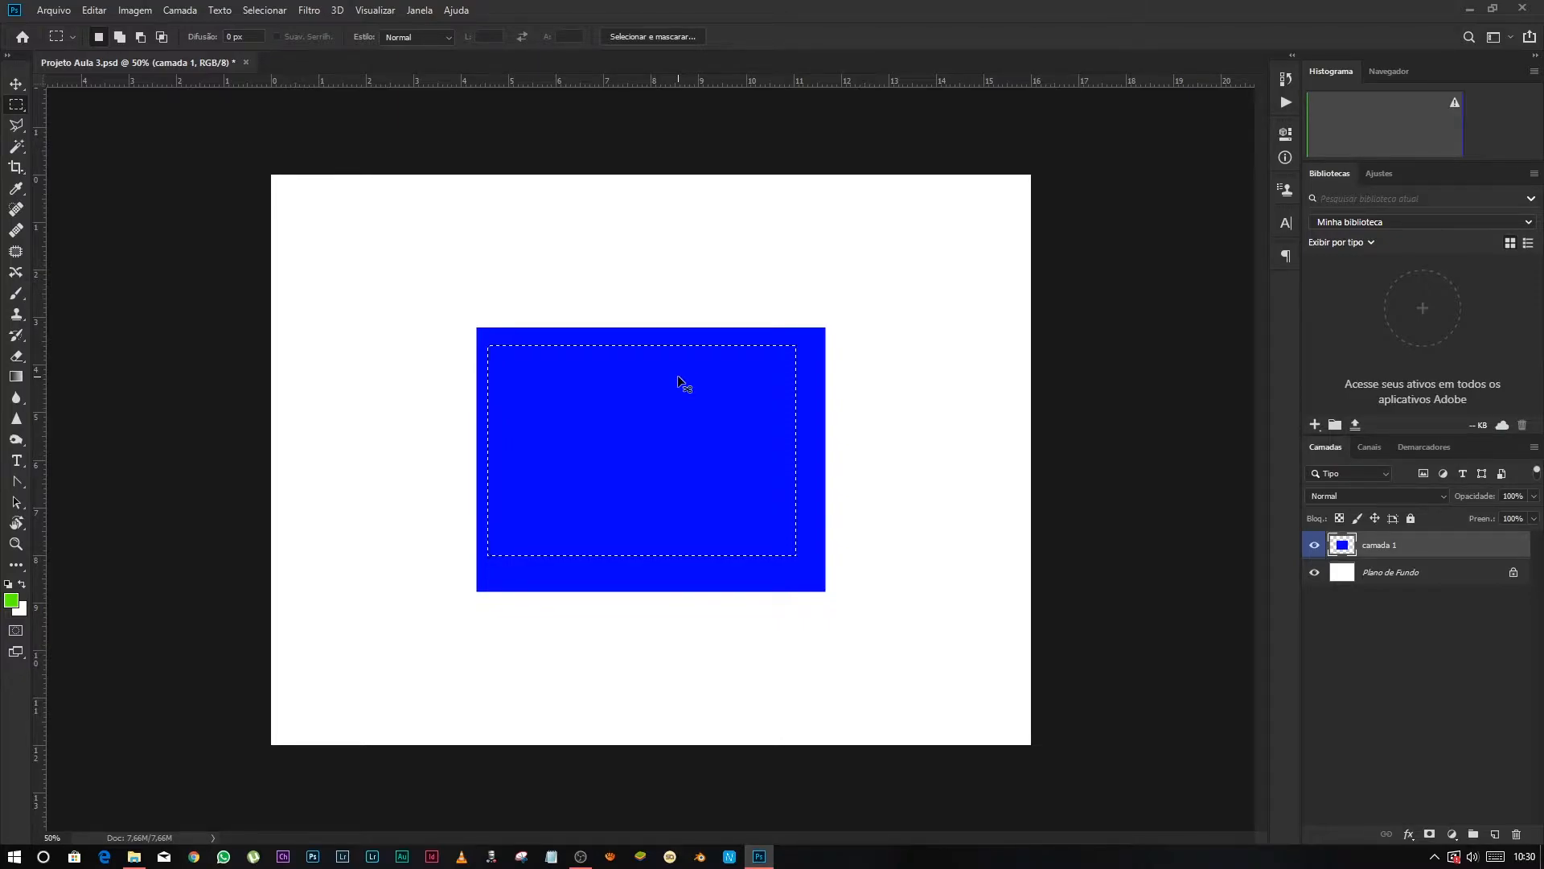
pyautogui.hotkey('ctrl', 'd')
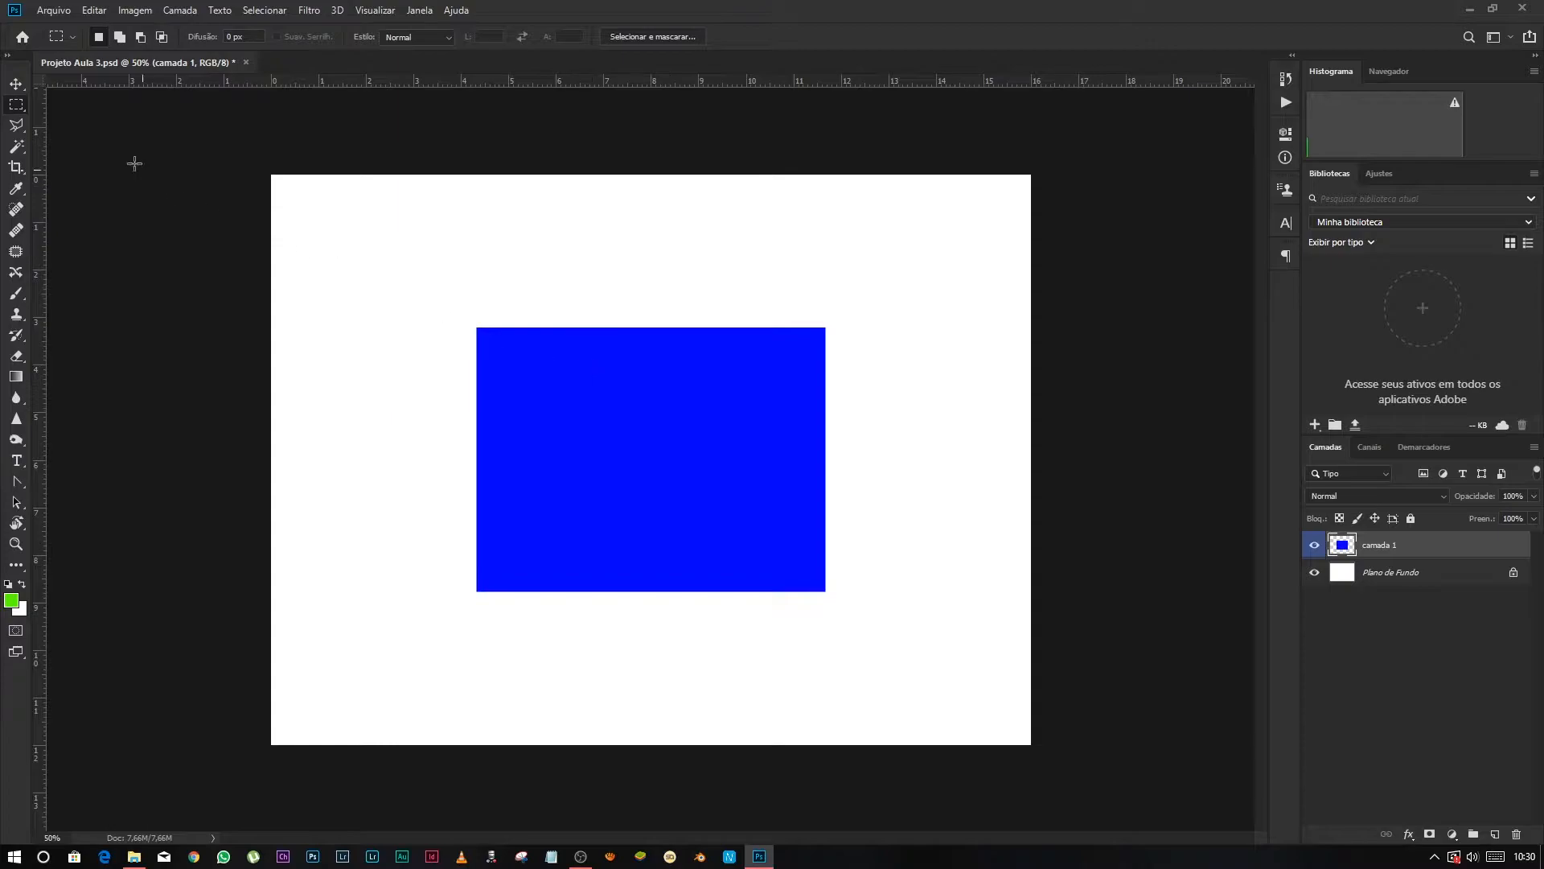
# - Select a jagged area with zigzag edges in the upper part of the blue rectangle using the Polygonal Lasso tool
pyautogui.click(16, 127)
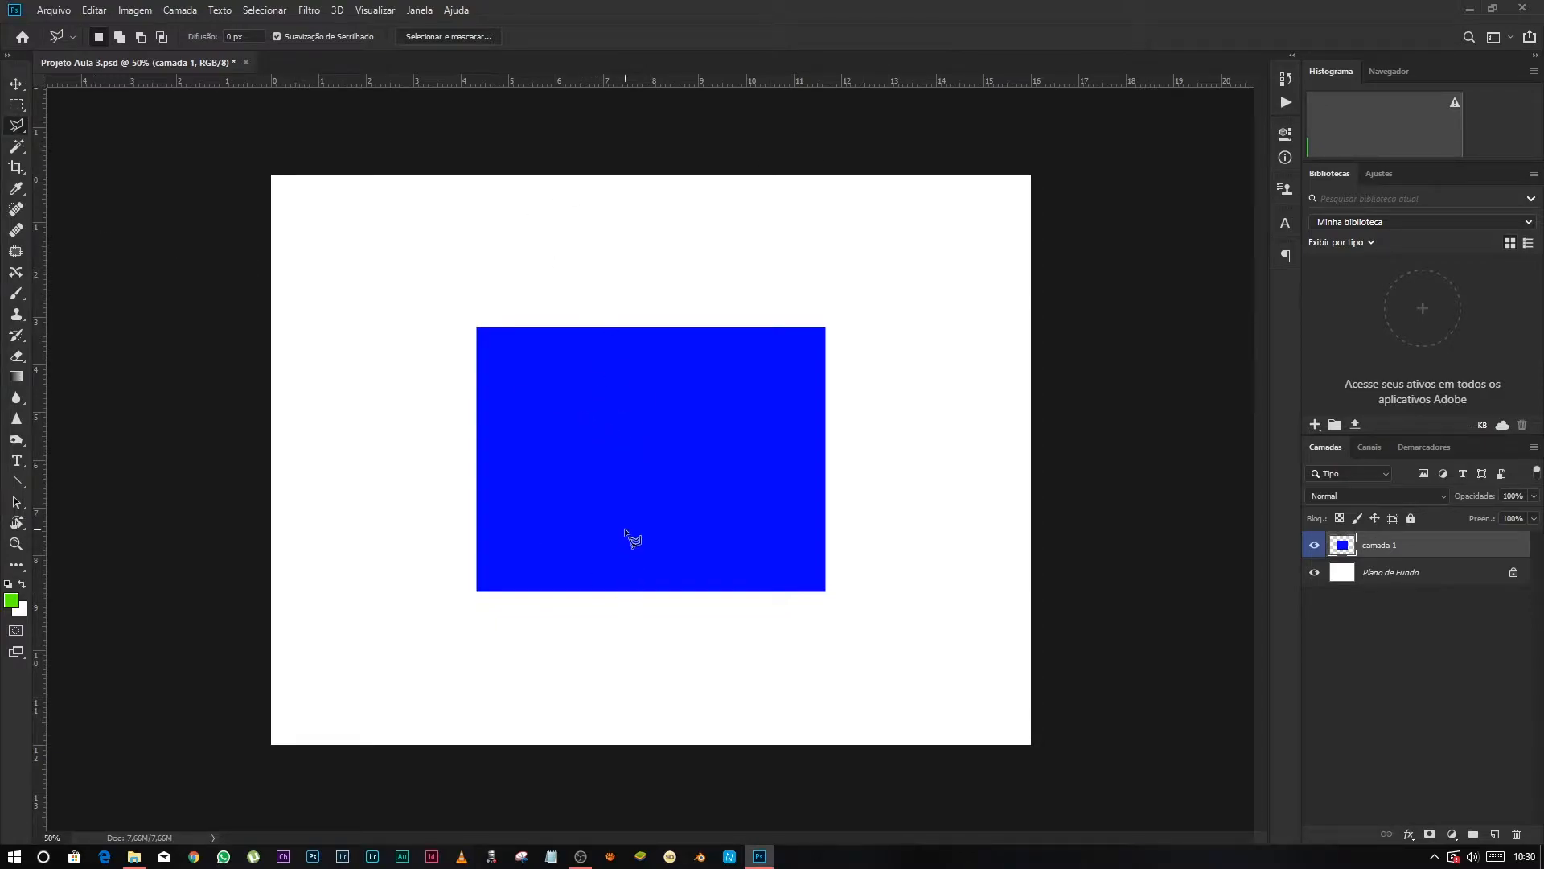
pyautogui.click(488, 394)
pyautogui.click(526, 342)
pyautogui.click(580, 376)
pyautogui.click(653, 341)
pyautogui.click(791, 390)
pyautogui.click(799, 492)
pyautogui.click(724, 422)
pyautogui.click(706, 513)
pyautogui.click(662, 422)
pyautogui.click(574, 498)
pyautogui.click(493, 510)
pyautogui.click(489, 394)
# - Duplicate the selected jagged area, place the copy near the canvas's upper-left corner overlapping the rectangle's top edge, and deselect
pyautogui.press('v')
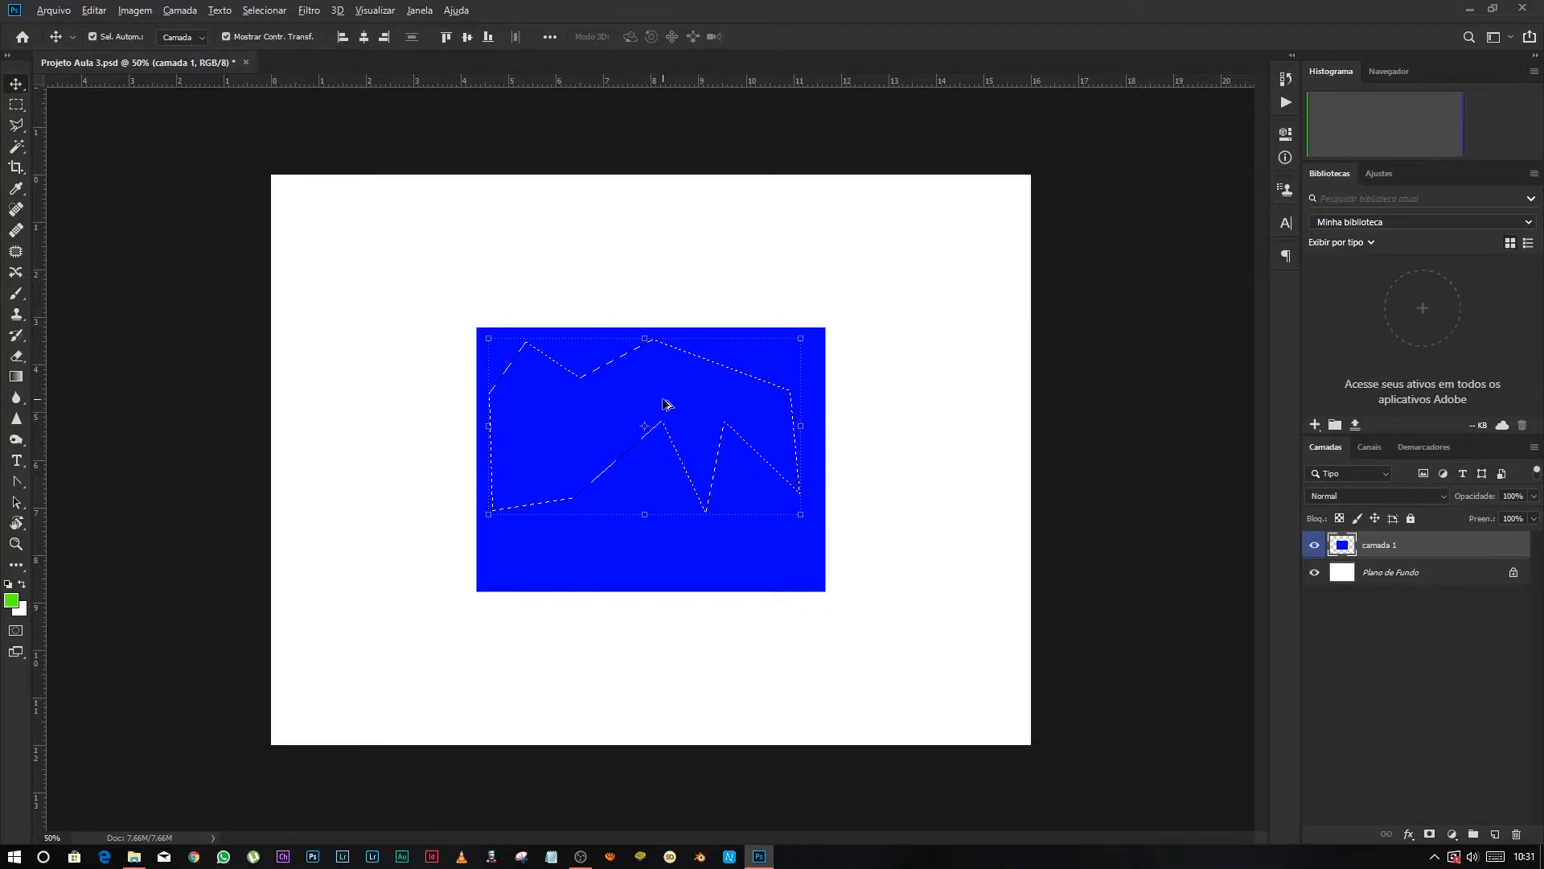
pyautogui.moveTo(662, 399); pyautogui.dragTo(798, 601)
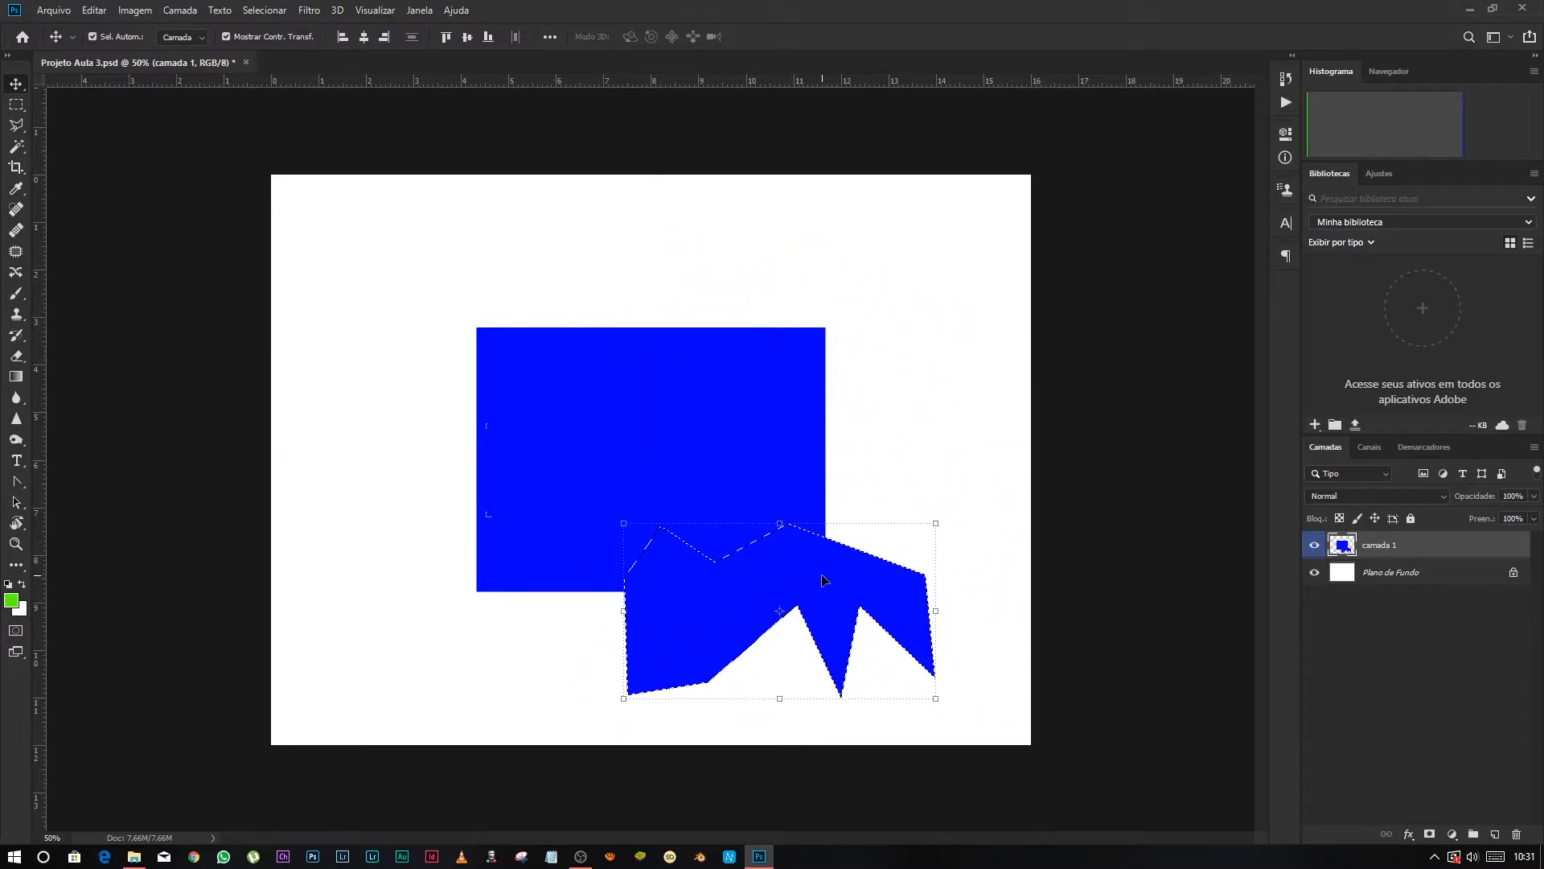
pyautogui.moveTo(828, 565); pyautogui.dragTo(519, 255)
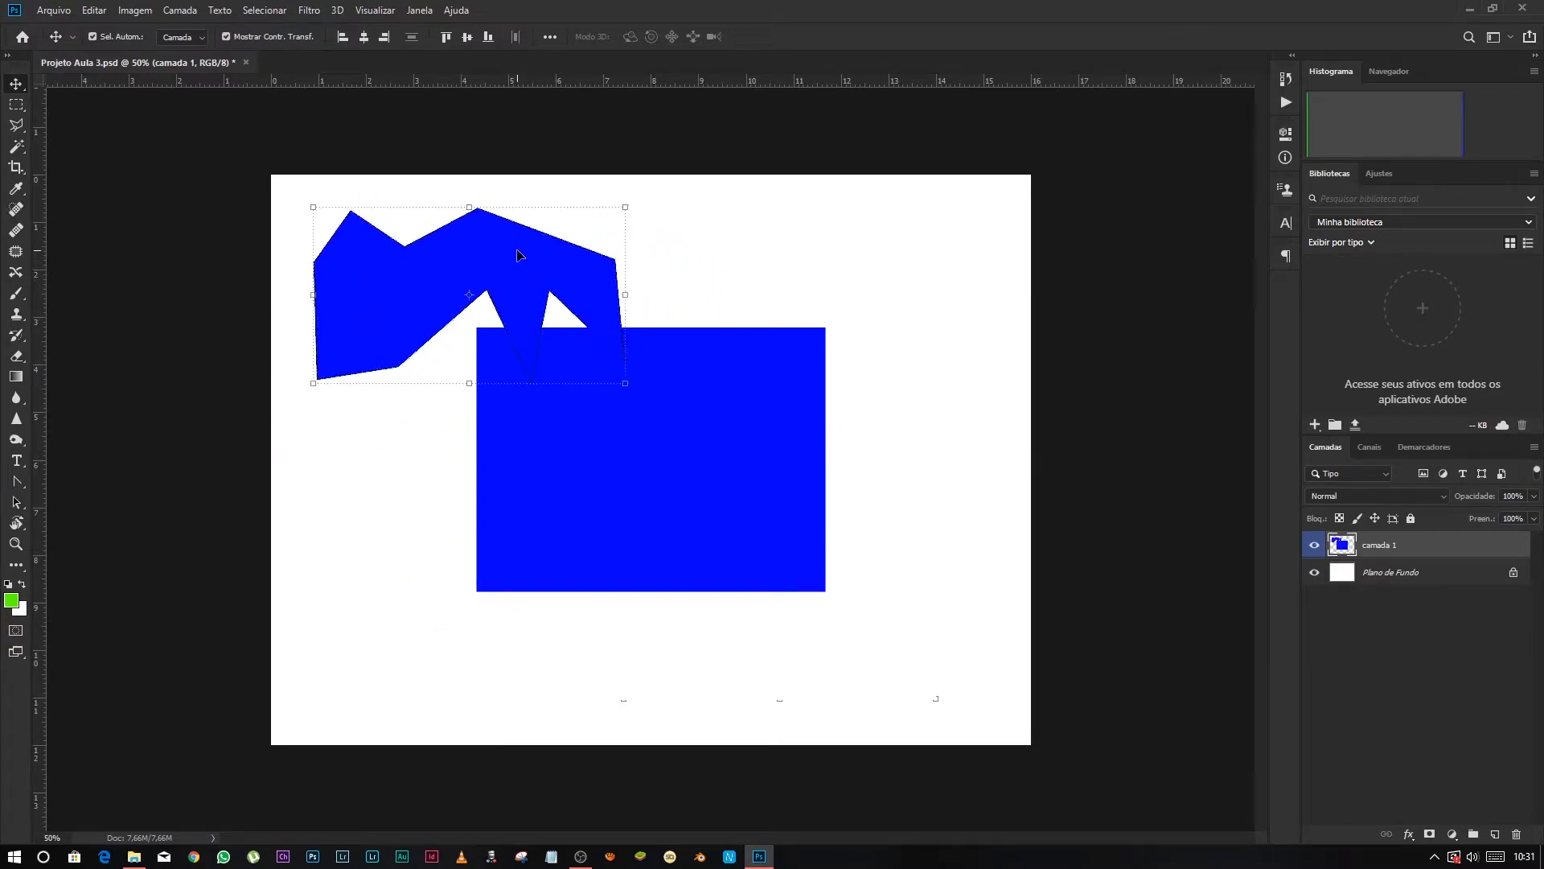
pyautogui.hotkey('ctrl', 'd')
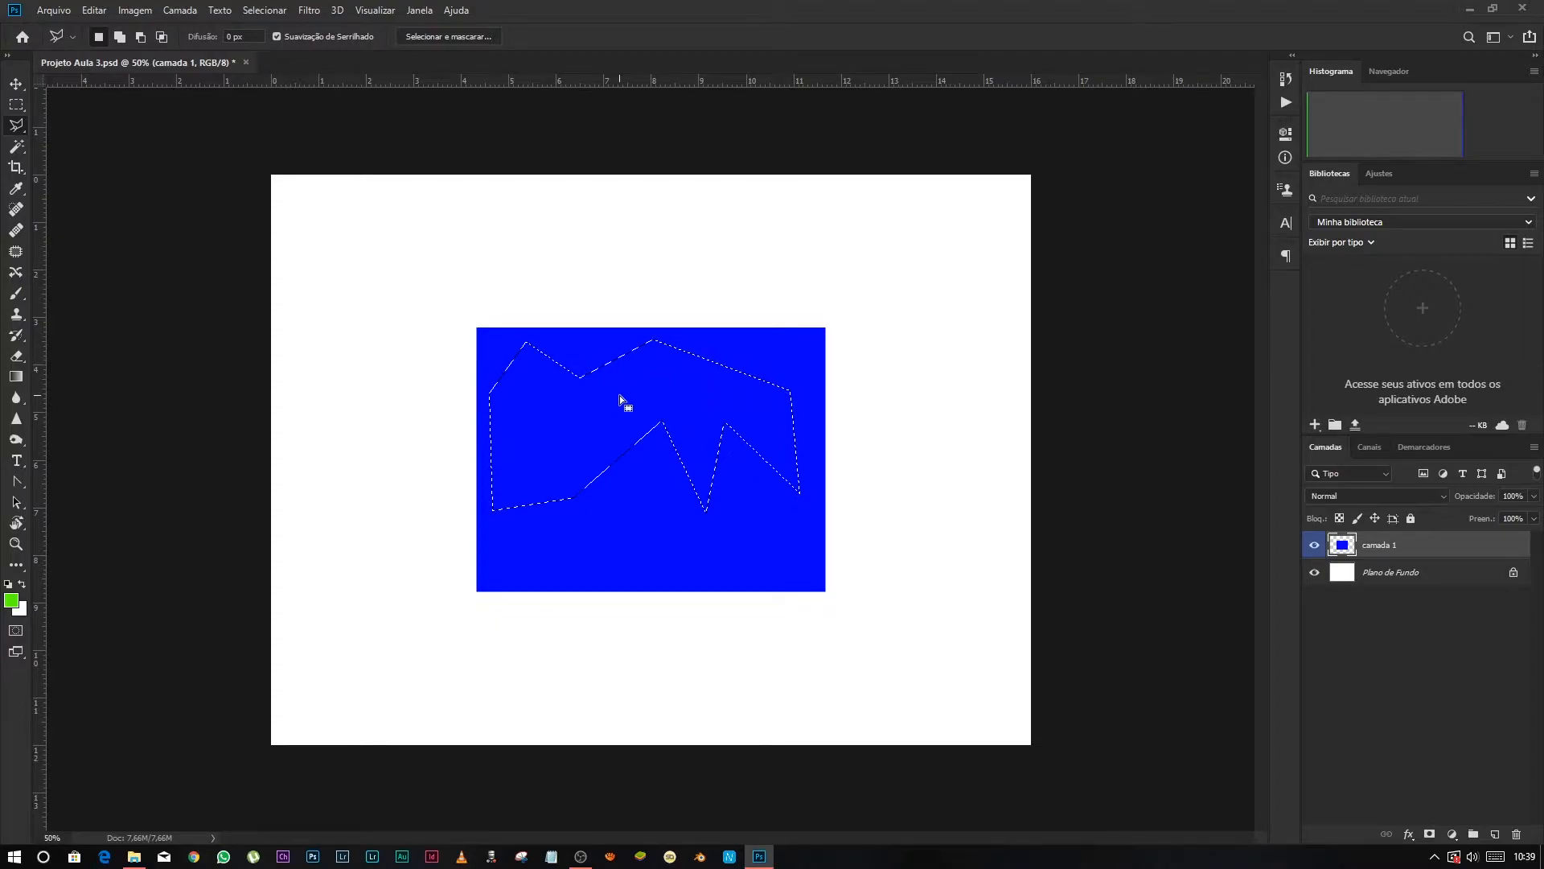
# - Duplicate the selected jagged area toward the canvas's upper-left corner and clear the selection
pyautogui.press('alt')
pyautogui.press('v')
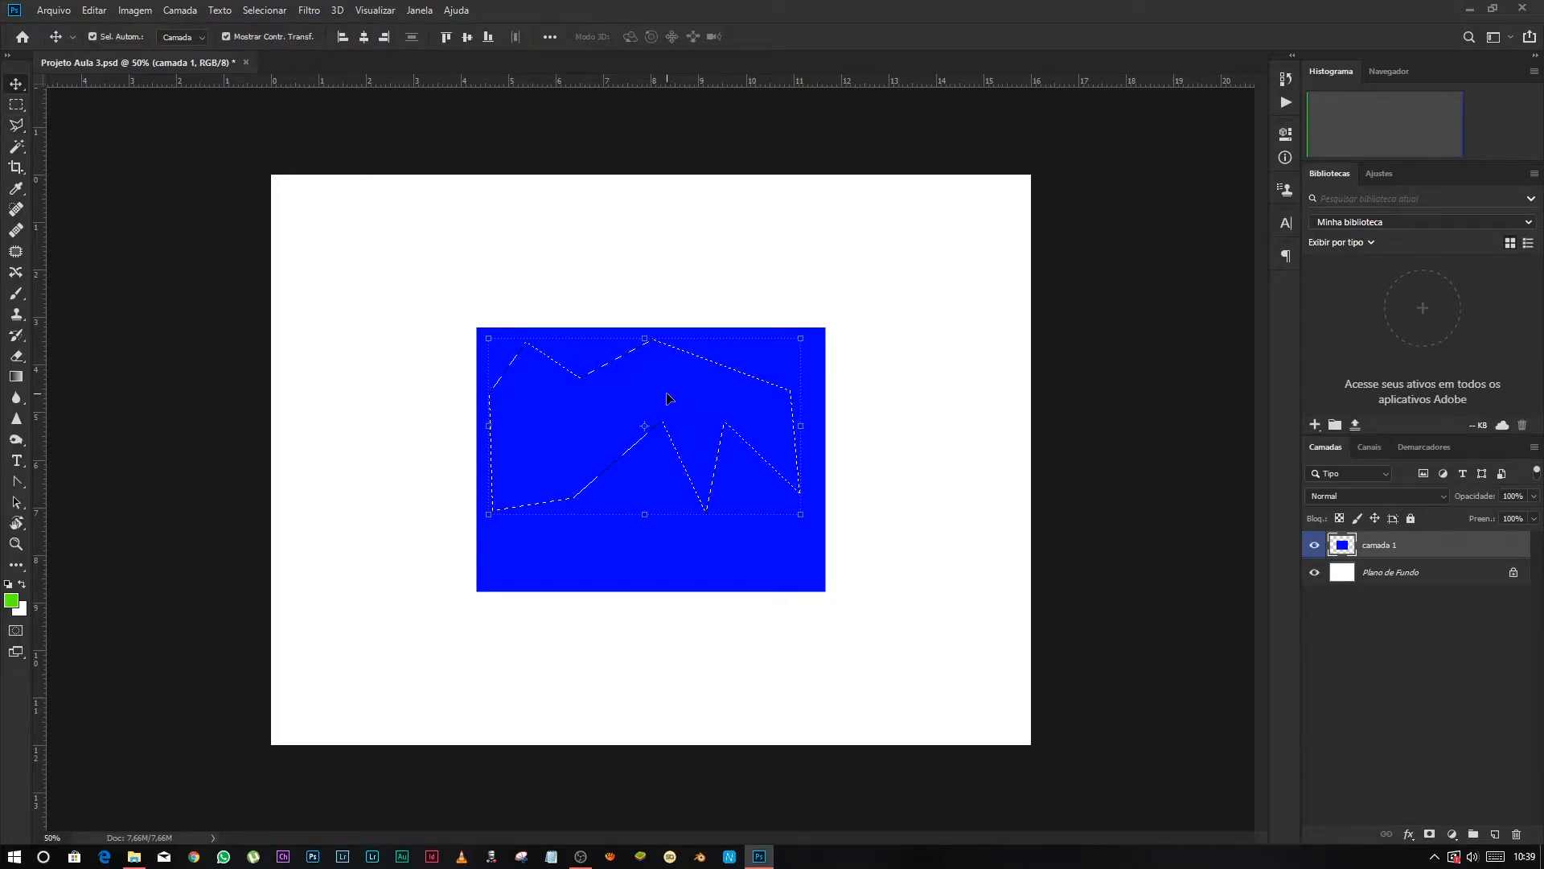
pyautogui.moveTo(700, 403)
pyautogui.mouseDown()
pyautogui.moveTo(554, 251)
pyautogui.moveTo(552, 277)
pyautogui.moveTo(521, 262)
pyautogui.moveTo(599, 403)
pyautogui.moveTo(517, 247)
pyautogui.moveTo(624, 266)
pyautogui.moveTo(625, 386)
pyautogui.moveTo(595, 262)
pyautogui.moveTo(524, 255)
pyautogui.mouseUp()
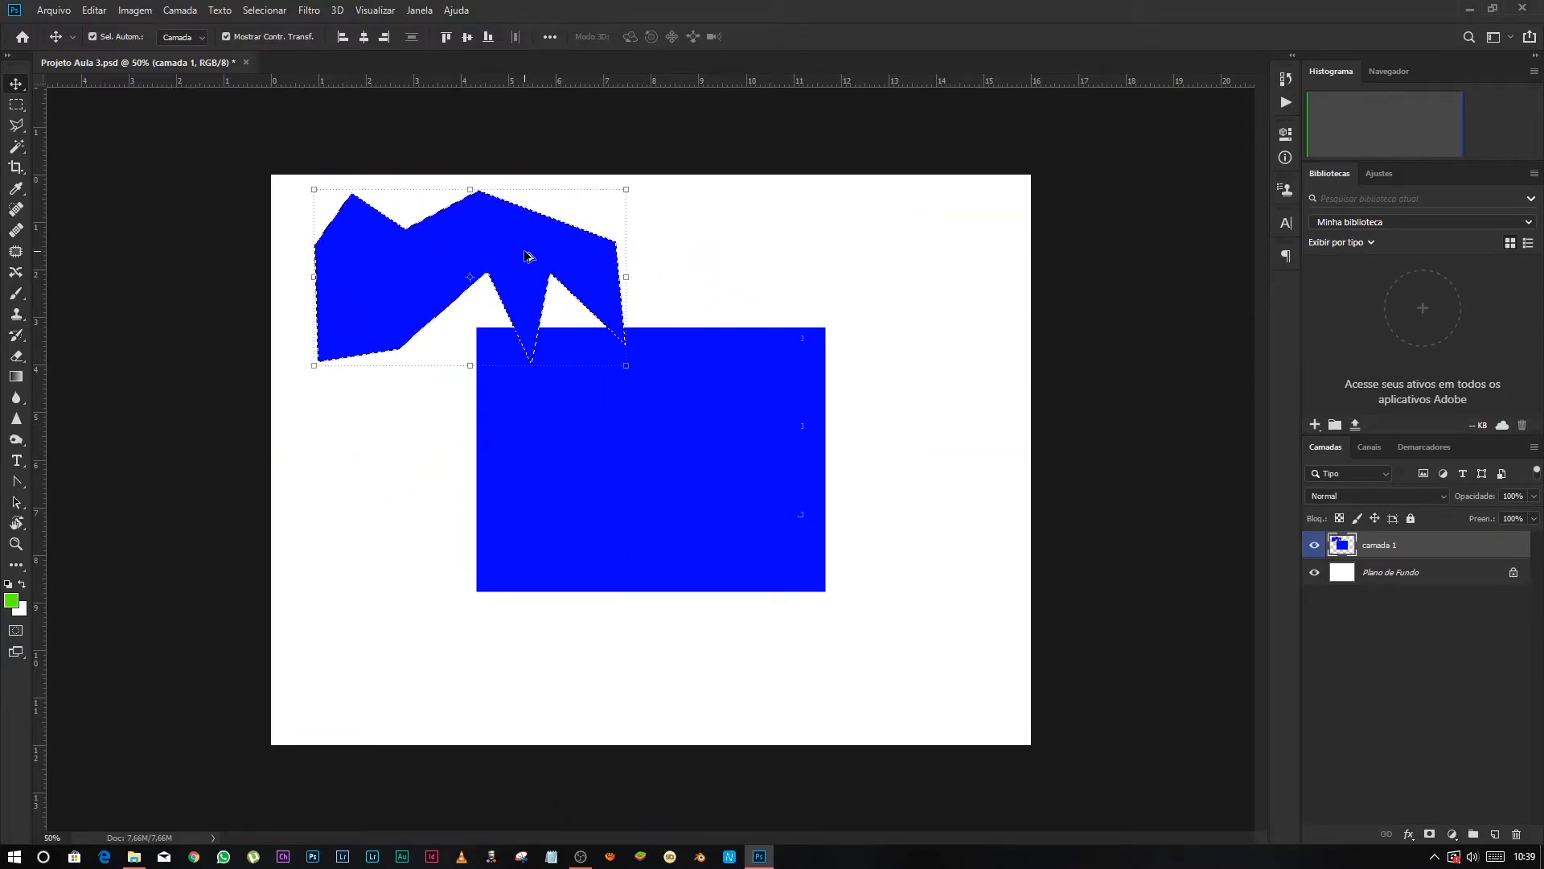
pyautogui.hotkey('ctrl', 'd')
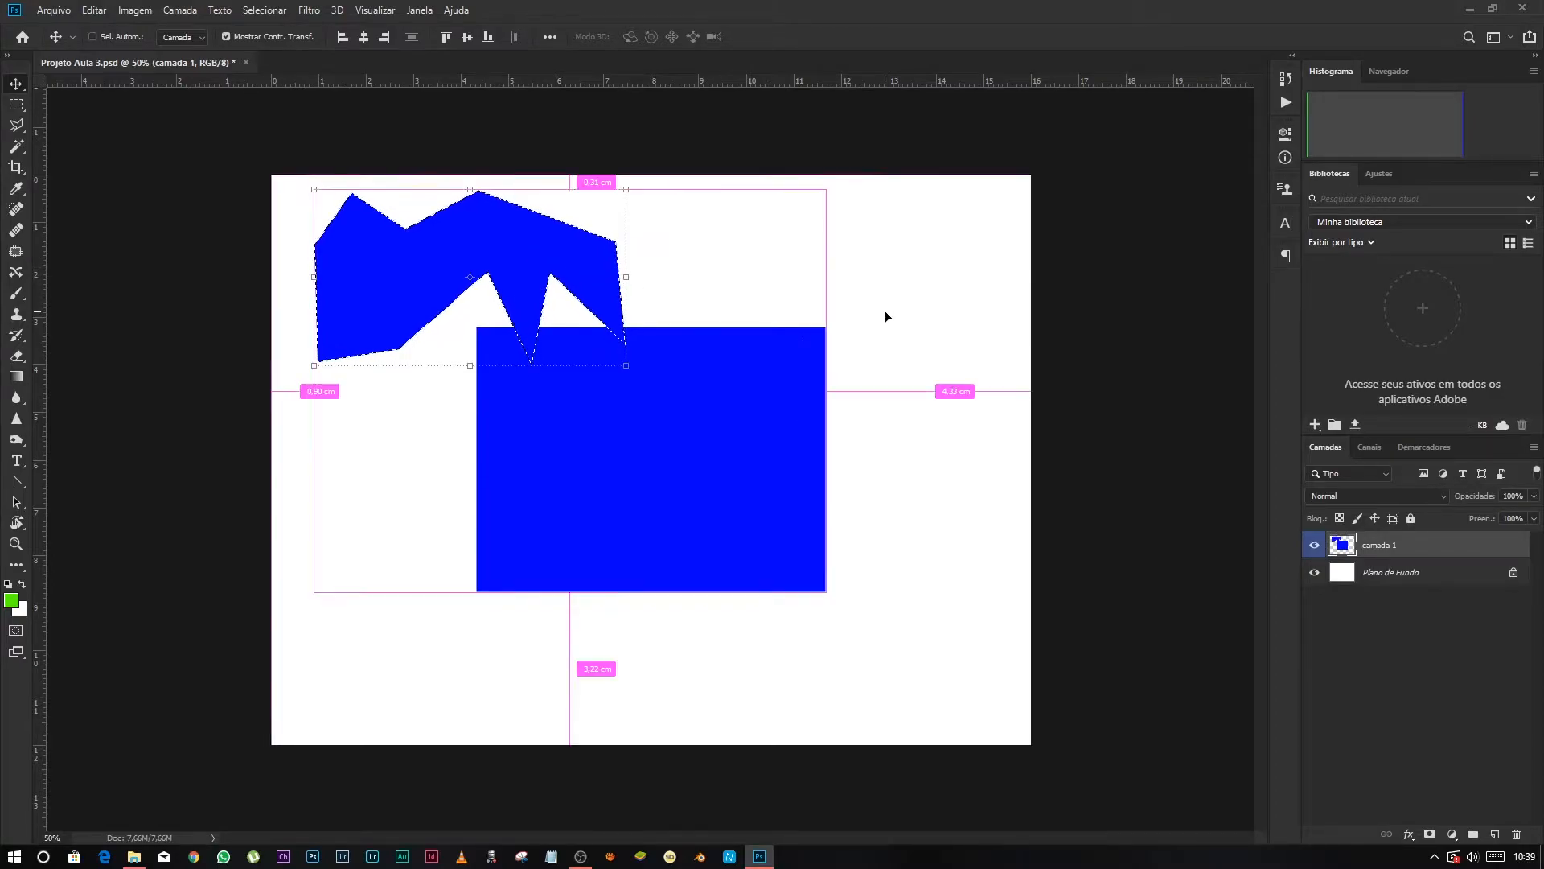
# - Shift the whole layer slightly down and to the right, then undo that move and the jagged copy
pyautogui.moveTo(741, 424); pyautogui.dragTo(777, 437)
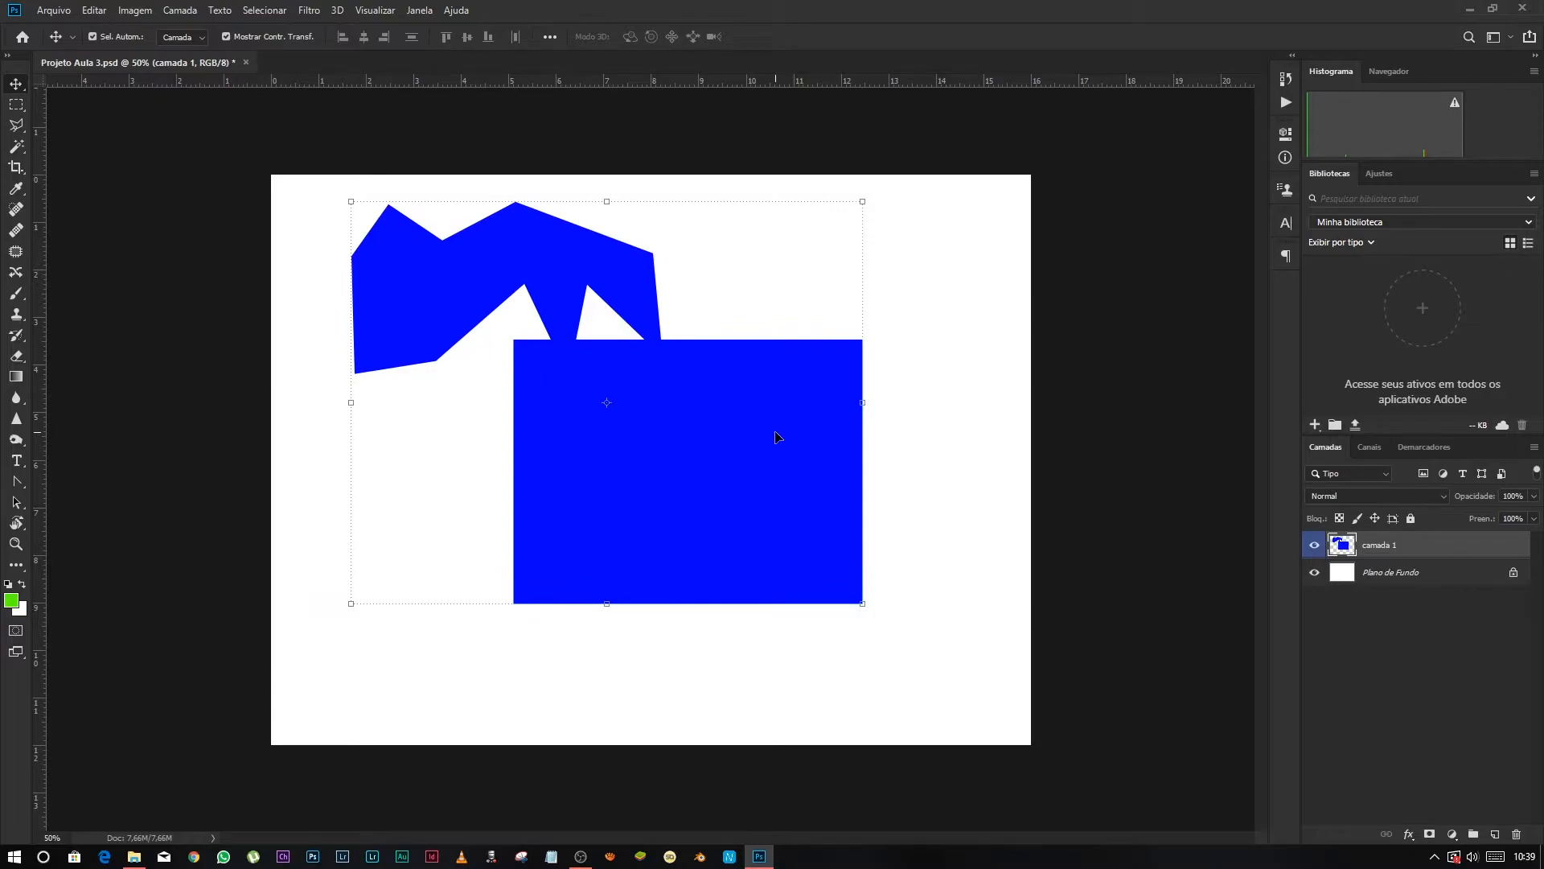
pyautogui.press('ctrl')
pyautogui.hotkey('ctrl', 'shift', 'd')
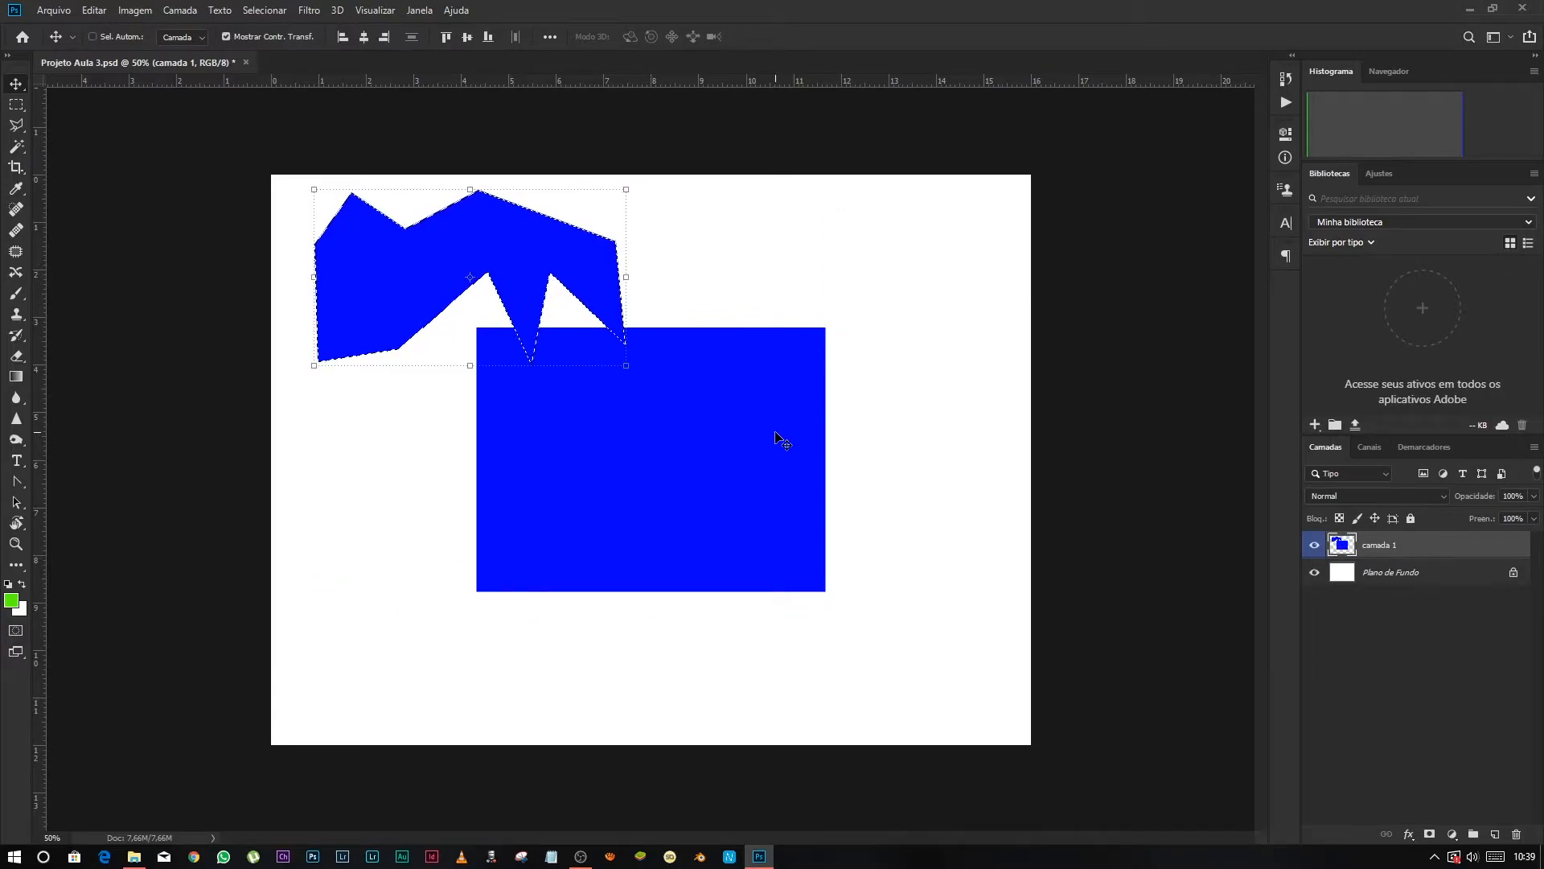
pyautogui.hotkey('ctrl', 'z')
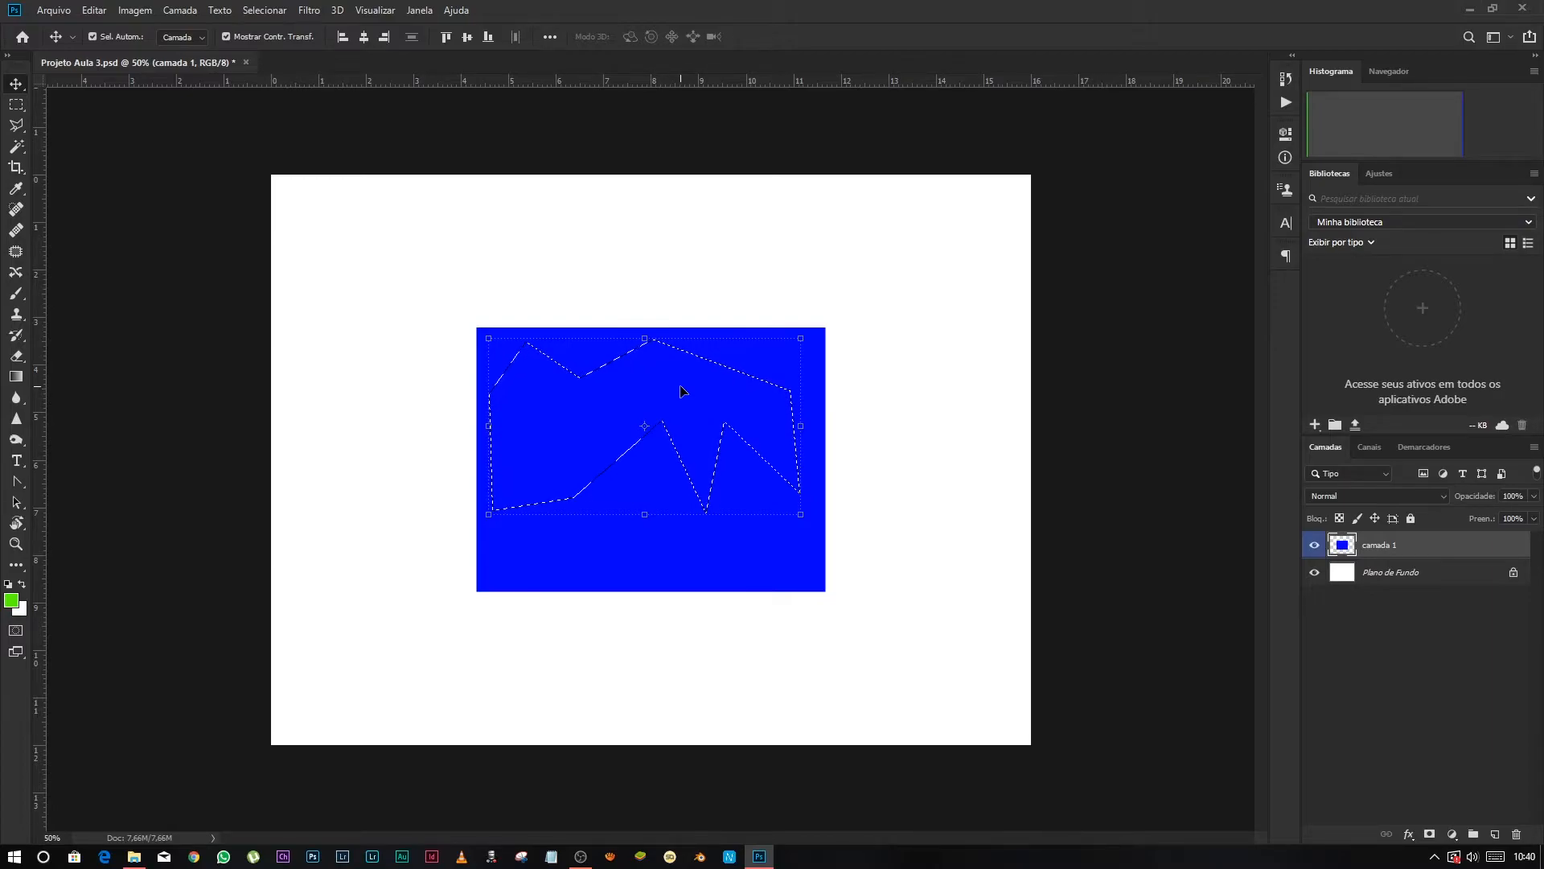
# - Move the selected jagged area out of the blue rectangle to the canvas's upper-left corner without duplicating it, then undo the moves
pyautogui.moveTo(586, 417); pyautogui.dragTo(650, 406)
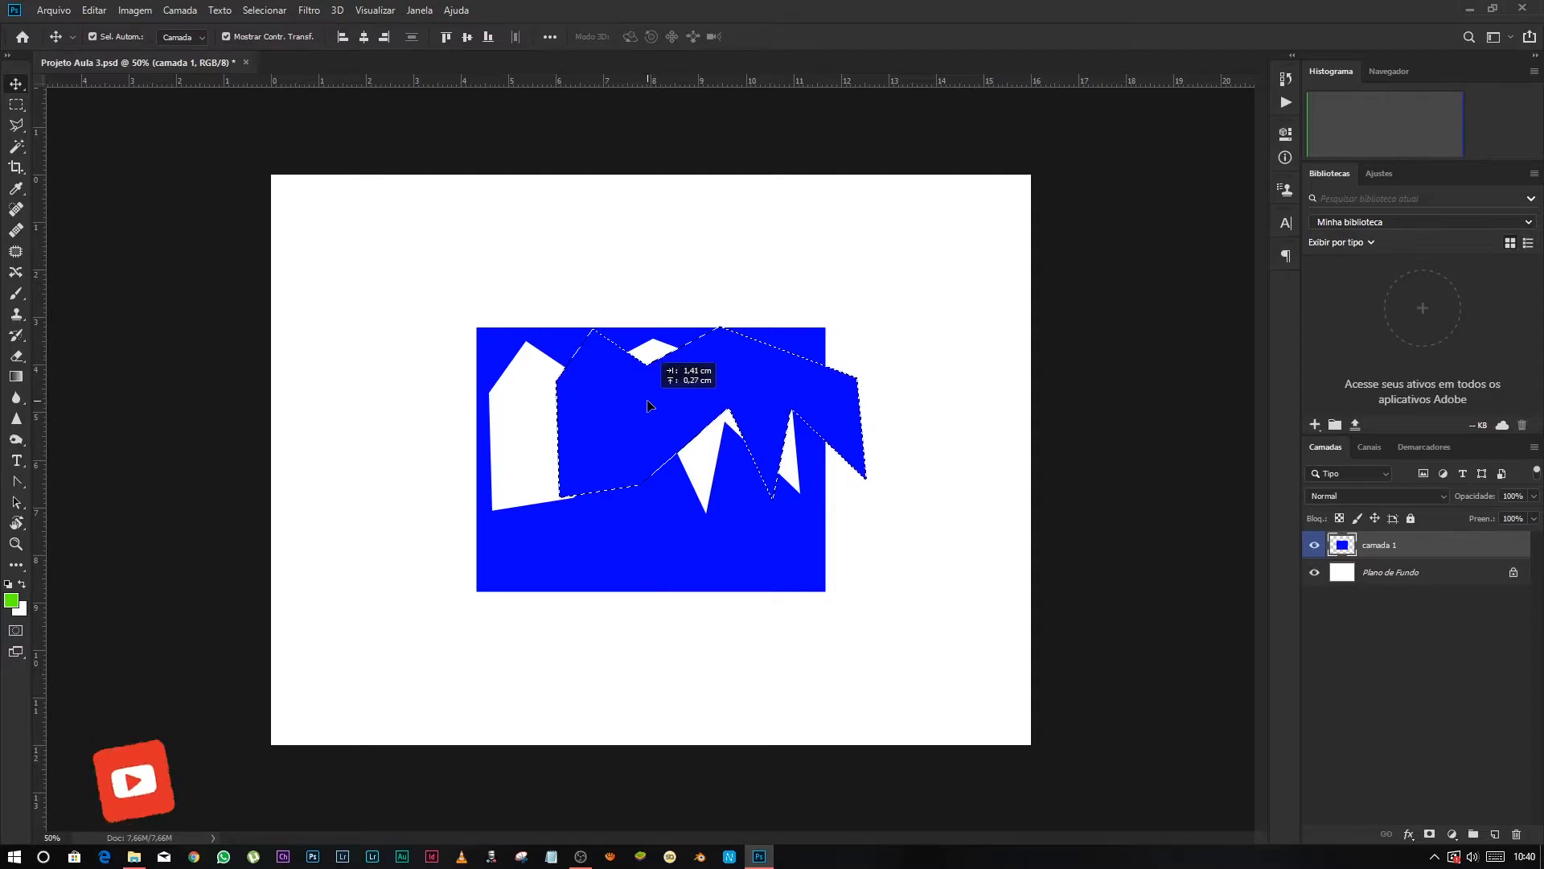
pyautogui.moveTo(650, 406); pyautogui.dragTo(650, 406)
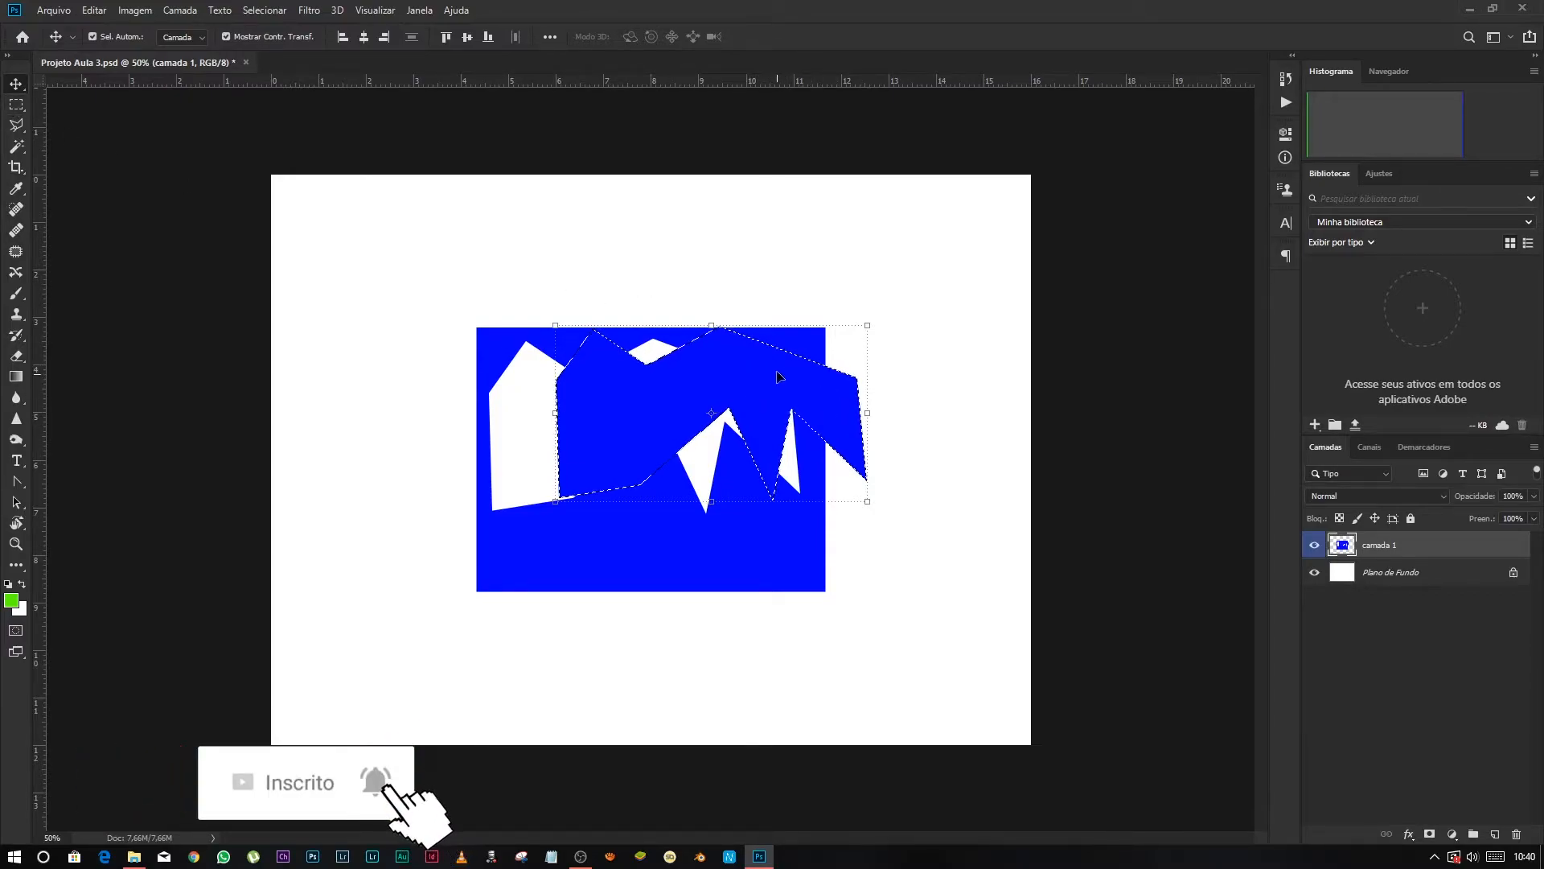
pyautogui.moveTo(784, 396); pyautogui.dragTo(516, 249)
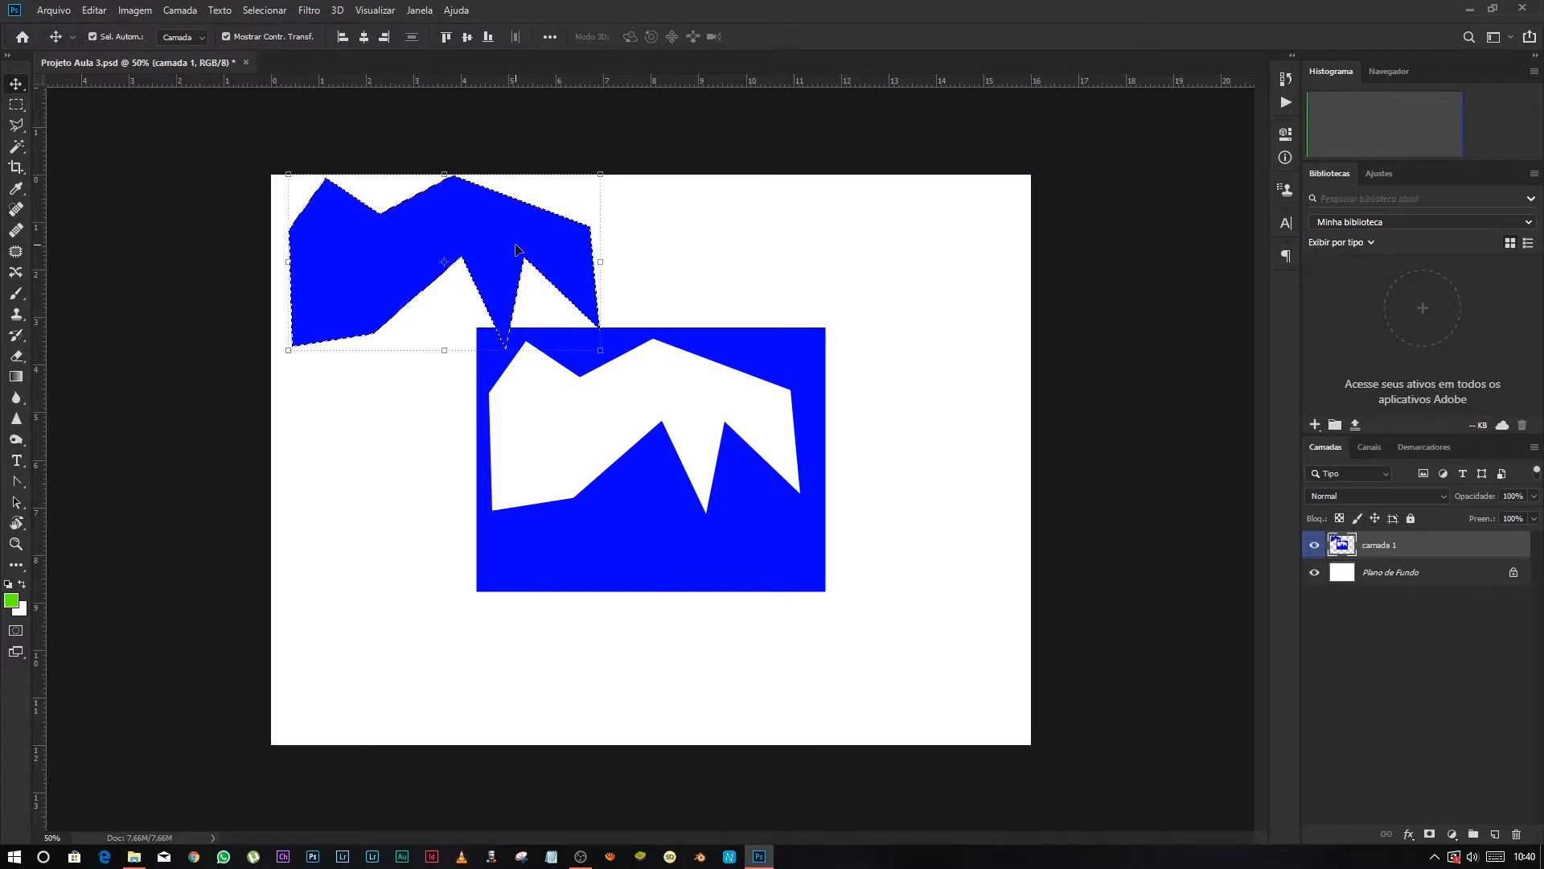
pyautogui.hotkey('ctrl', 'z')
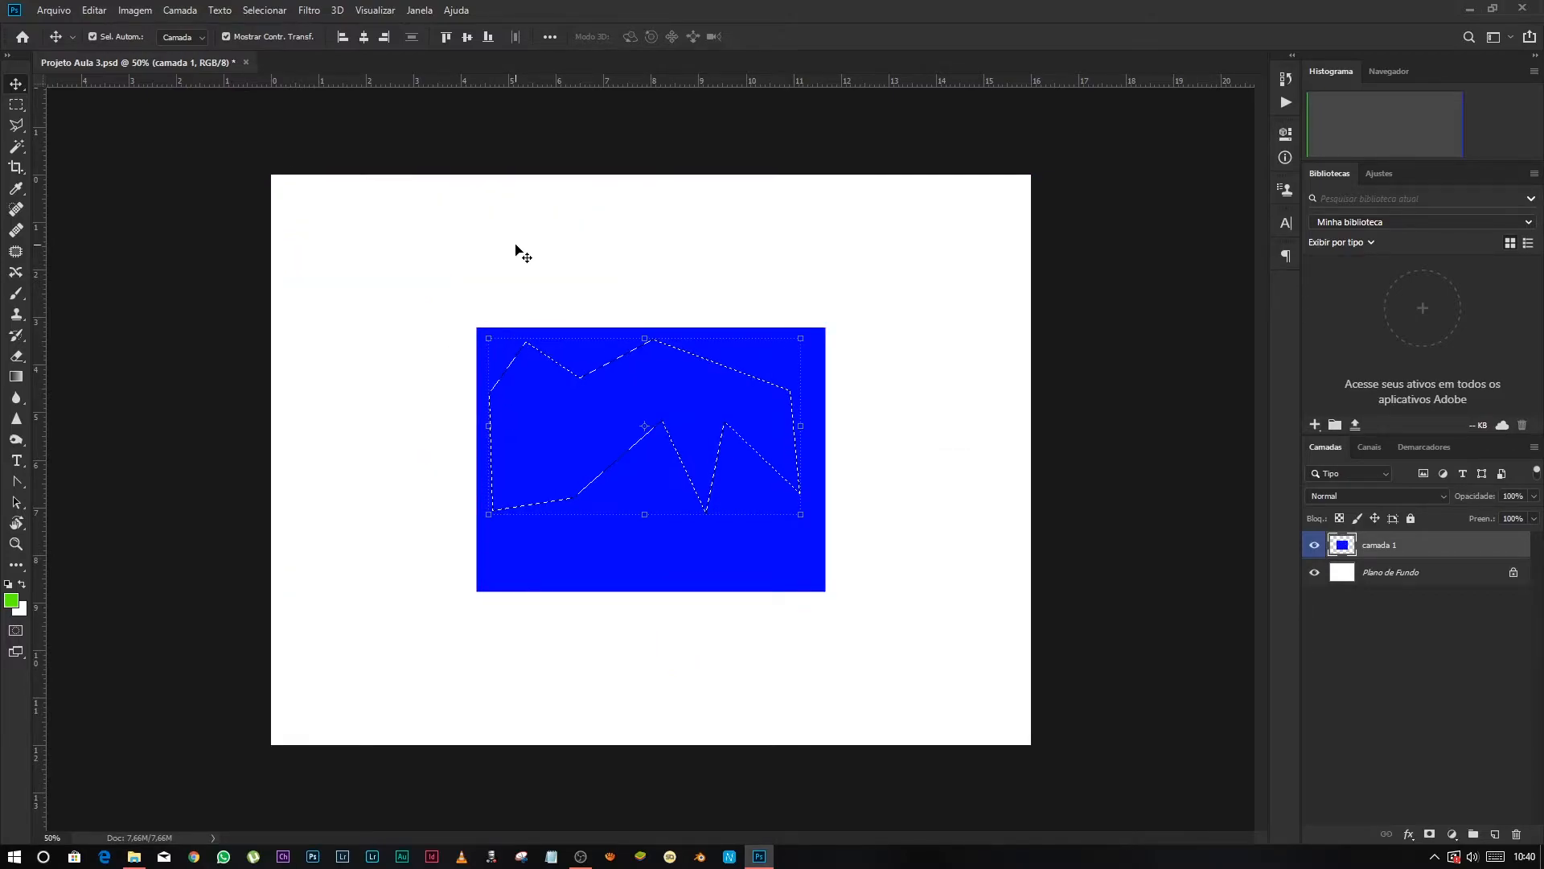
# - Duplicate the selected jagged area a short distance to the right, deselect it, and undo both changes
pyautogui.moveTo(702, 416); pyautogui.dragTo(737, 416)
pyautogui.hotkey('ctrl', 'd')
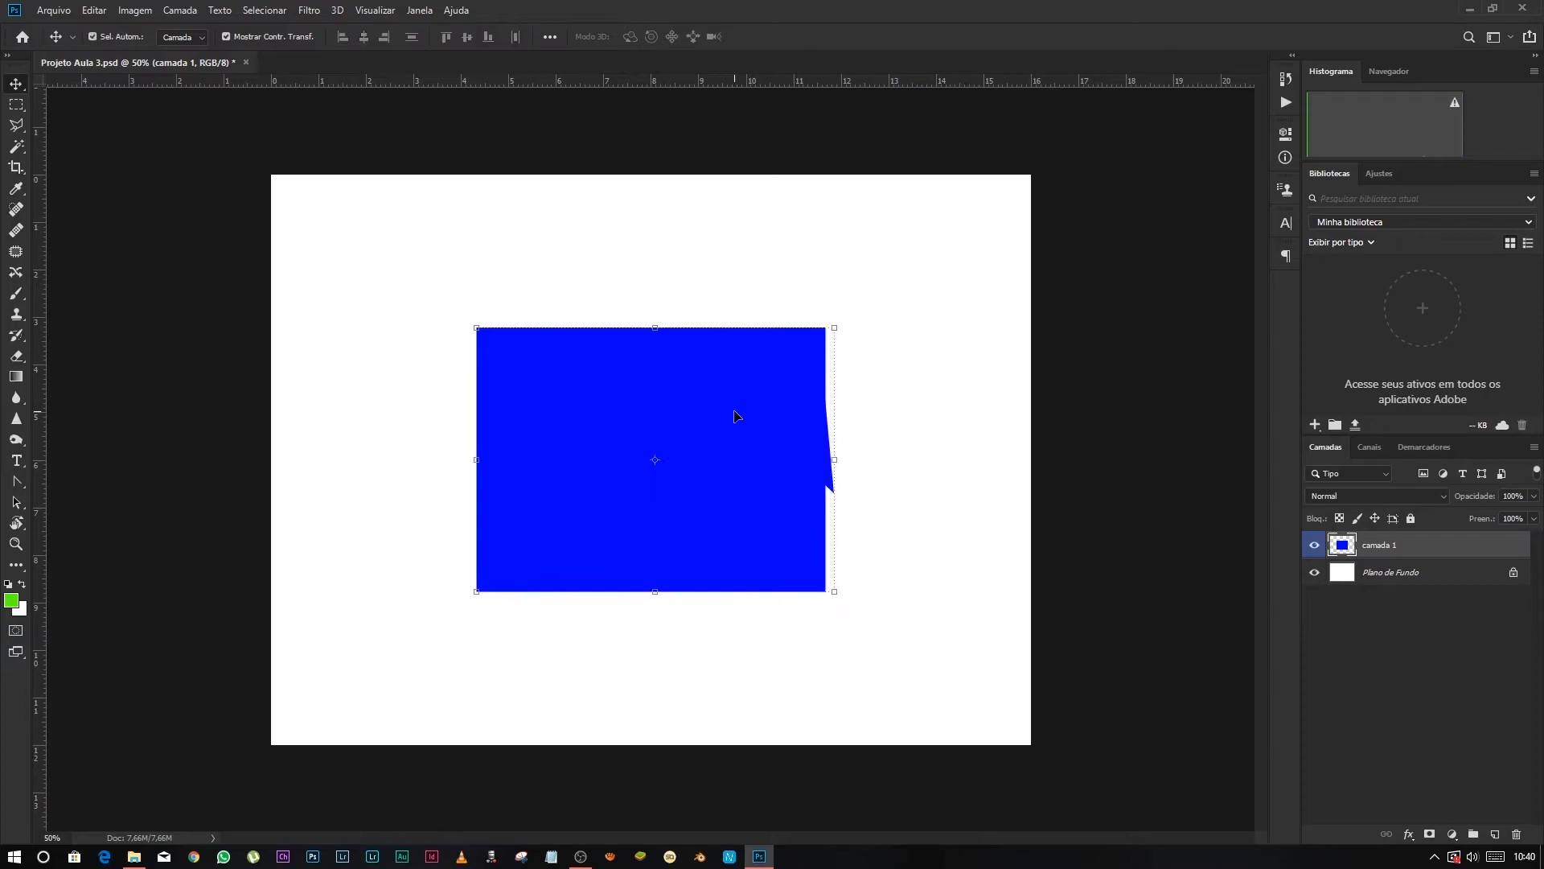
pyautogui.hotkey('ctrl', 'z')
pyautogui.hotkey('ctrl', 'z')
# - Clear the jagged selection and try moving the entire blue rectangle up and to the right
pyautogui.hotkey('ctrl', 'd')
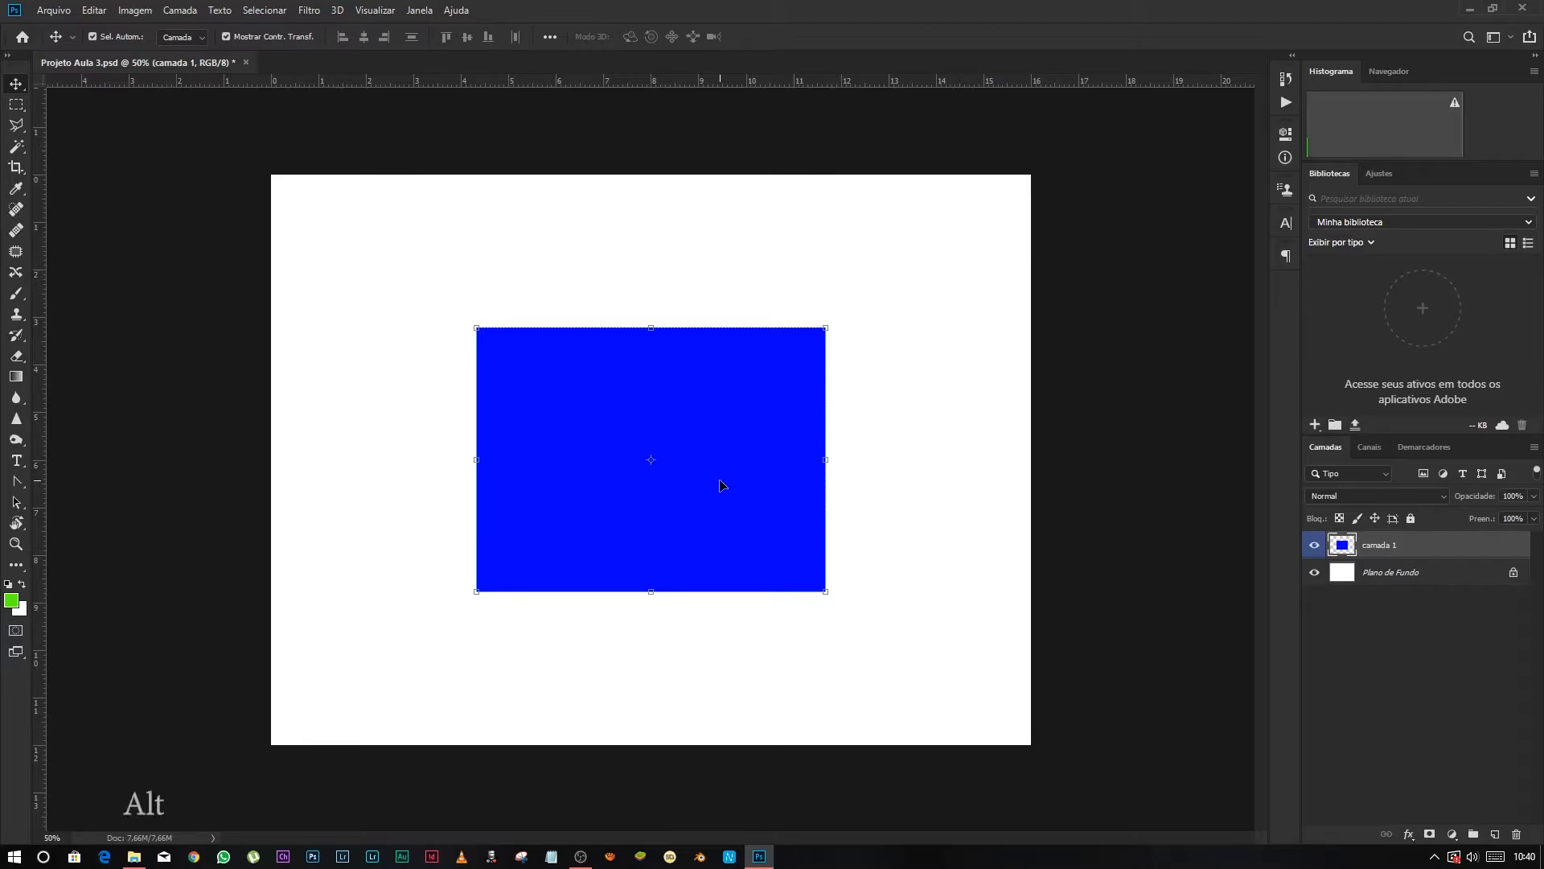
pyautogui.moveTo(718, 507); pyautogui.dragTo(809, 376)
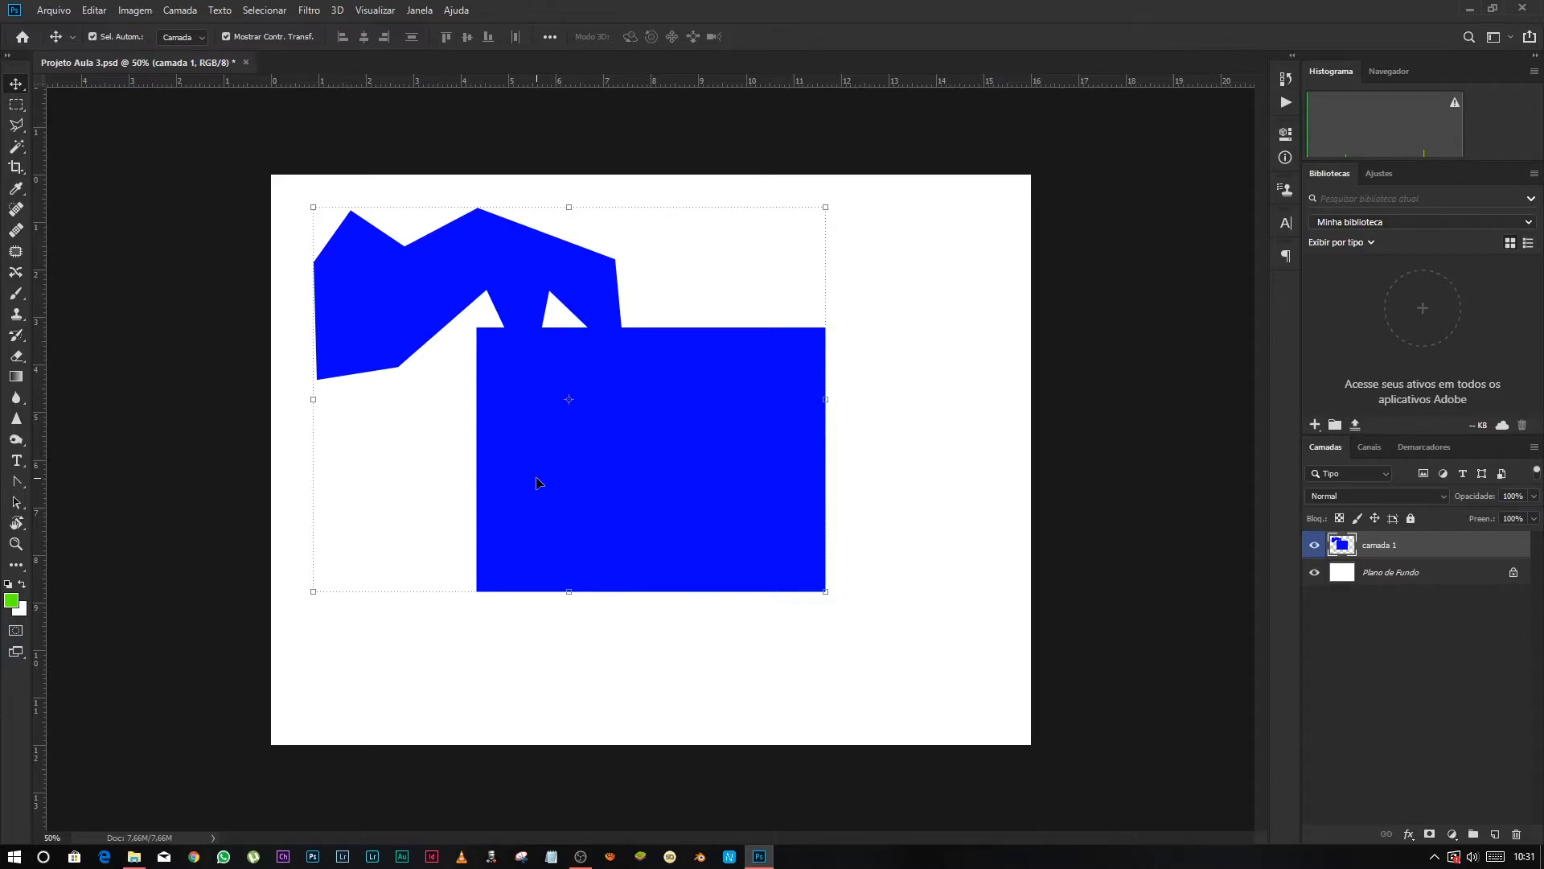
# - Switch to the freehand Lasso tool and back to the Polygonal Lasso tool
pyautogui.click(16, 125)
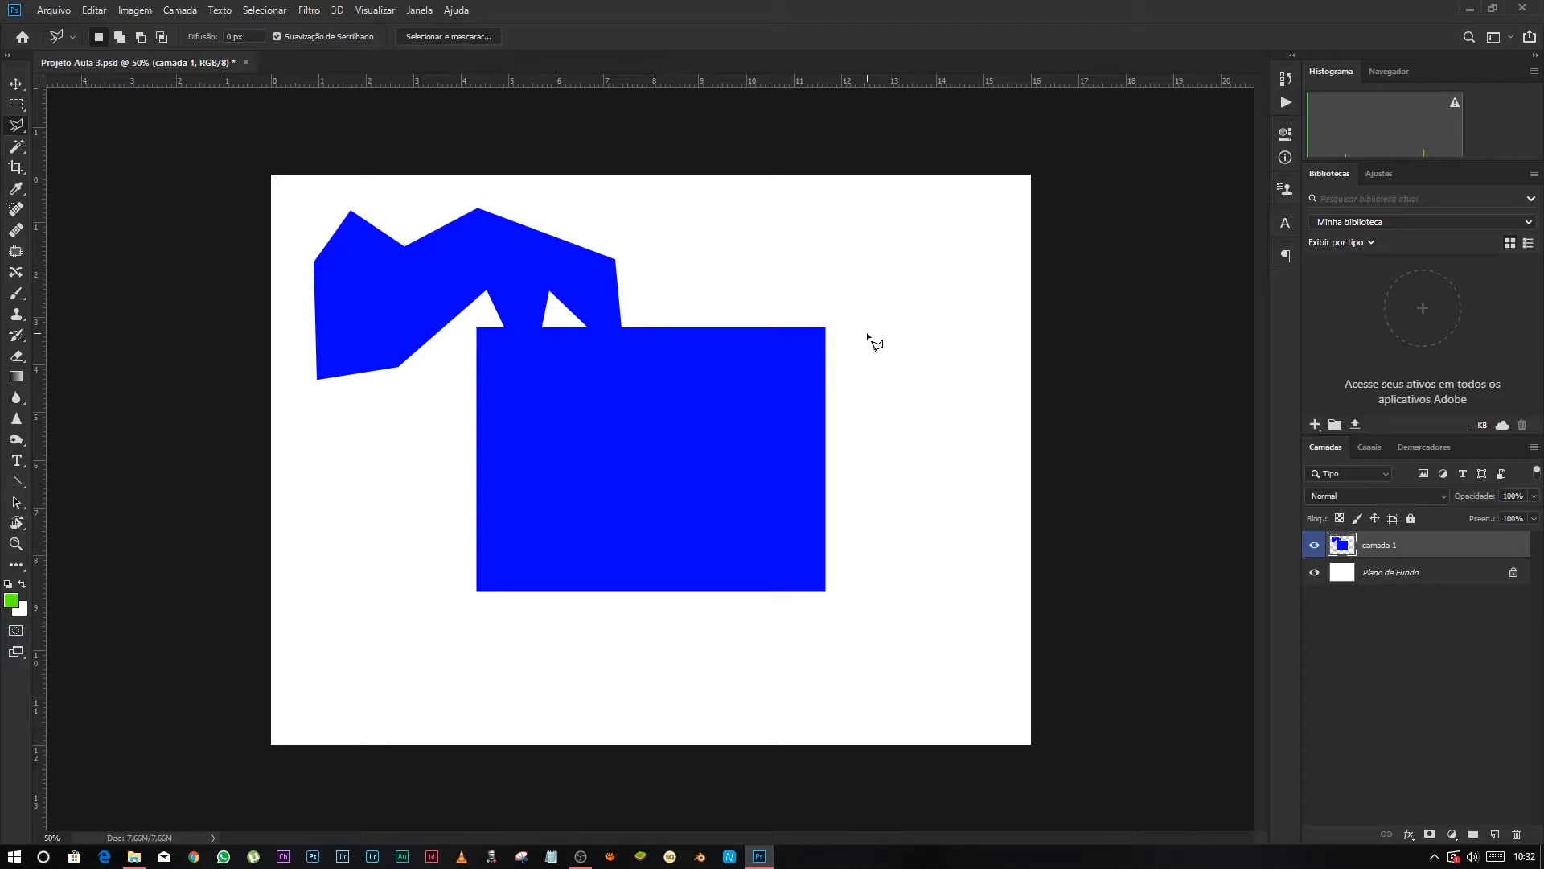
pyautogui.rightClick(25, 132)
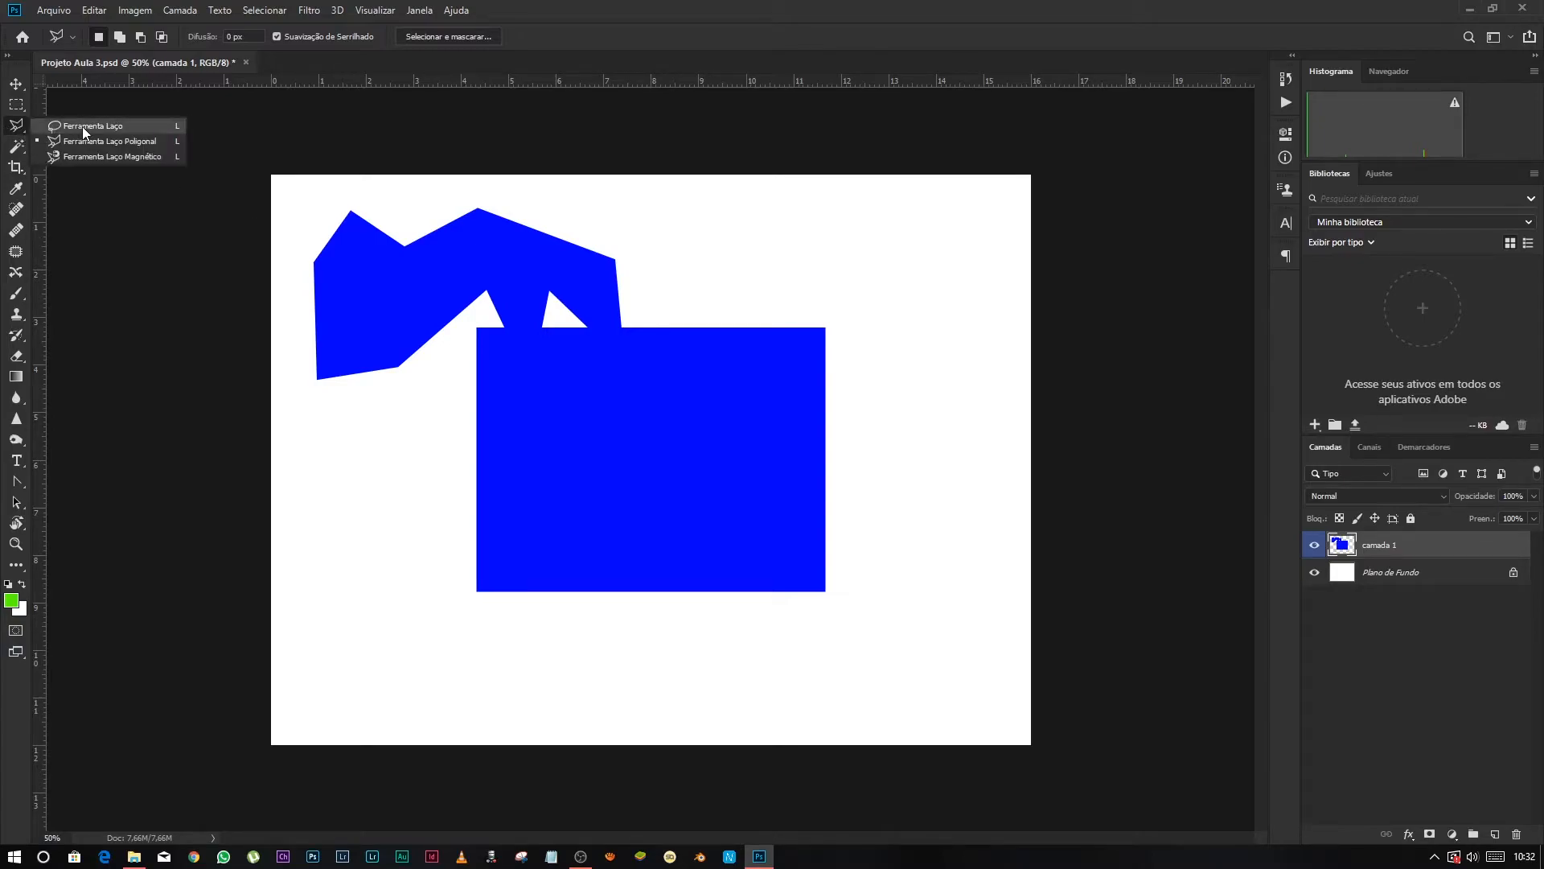
pyautogui.click(113, 125)
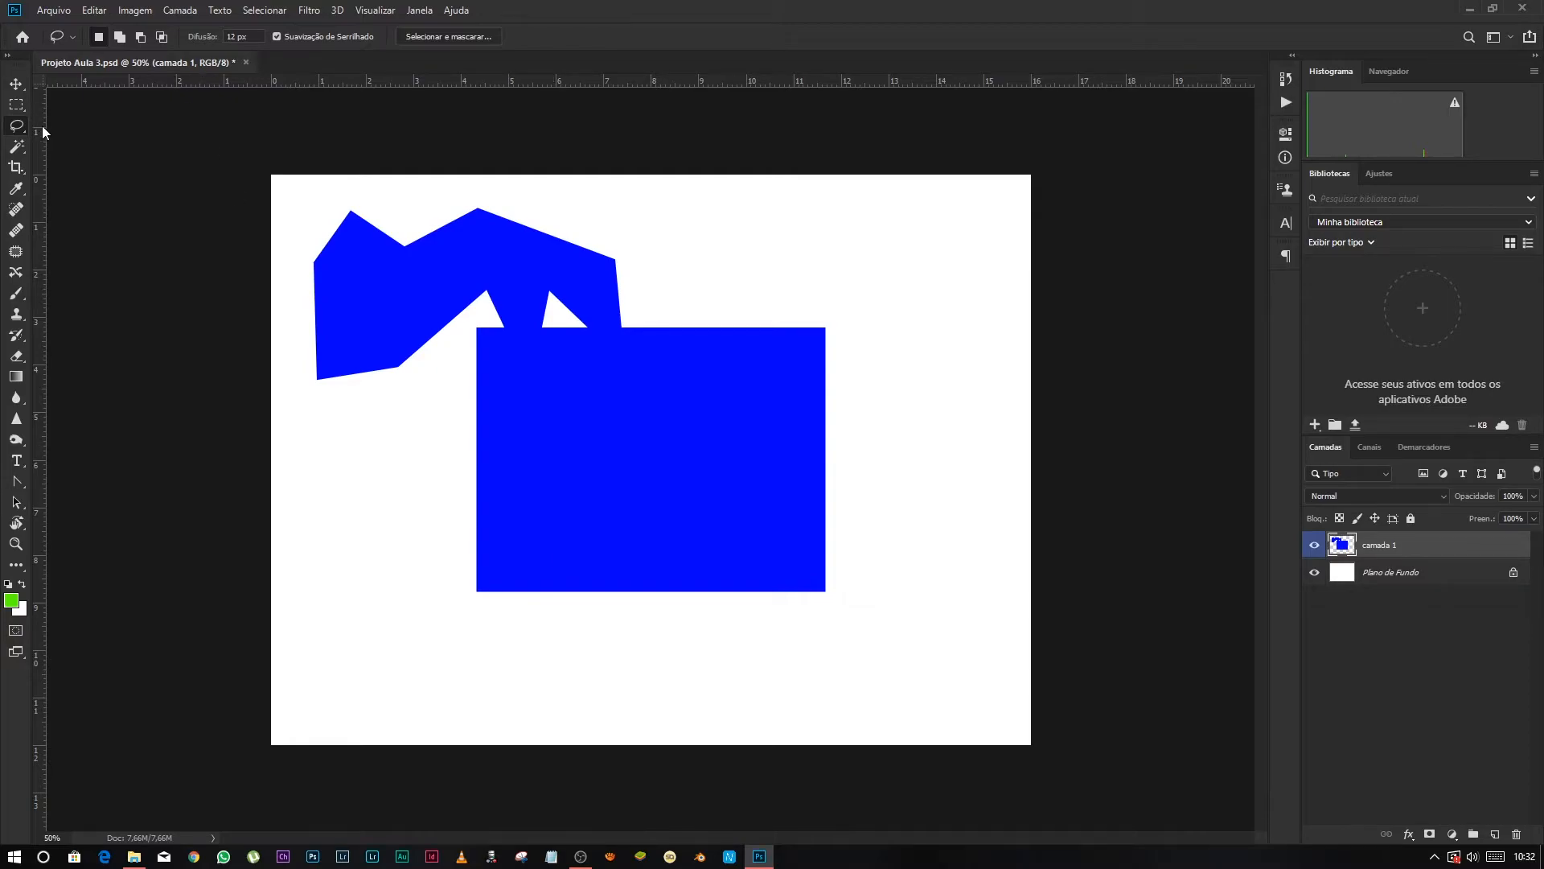
pyautogui.rightClick(17, 125)
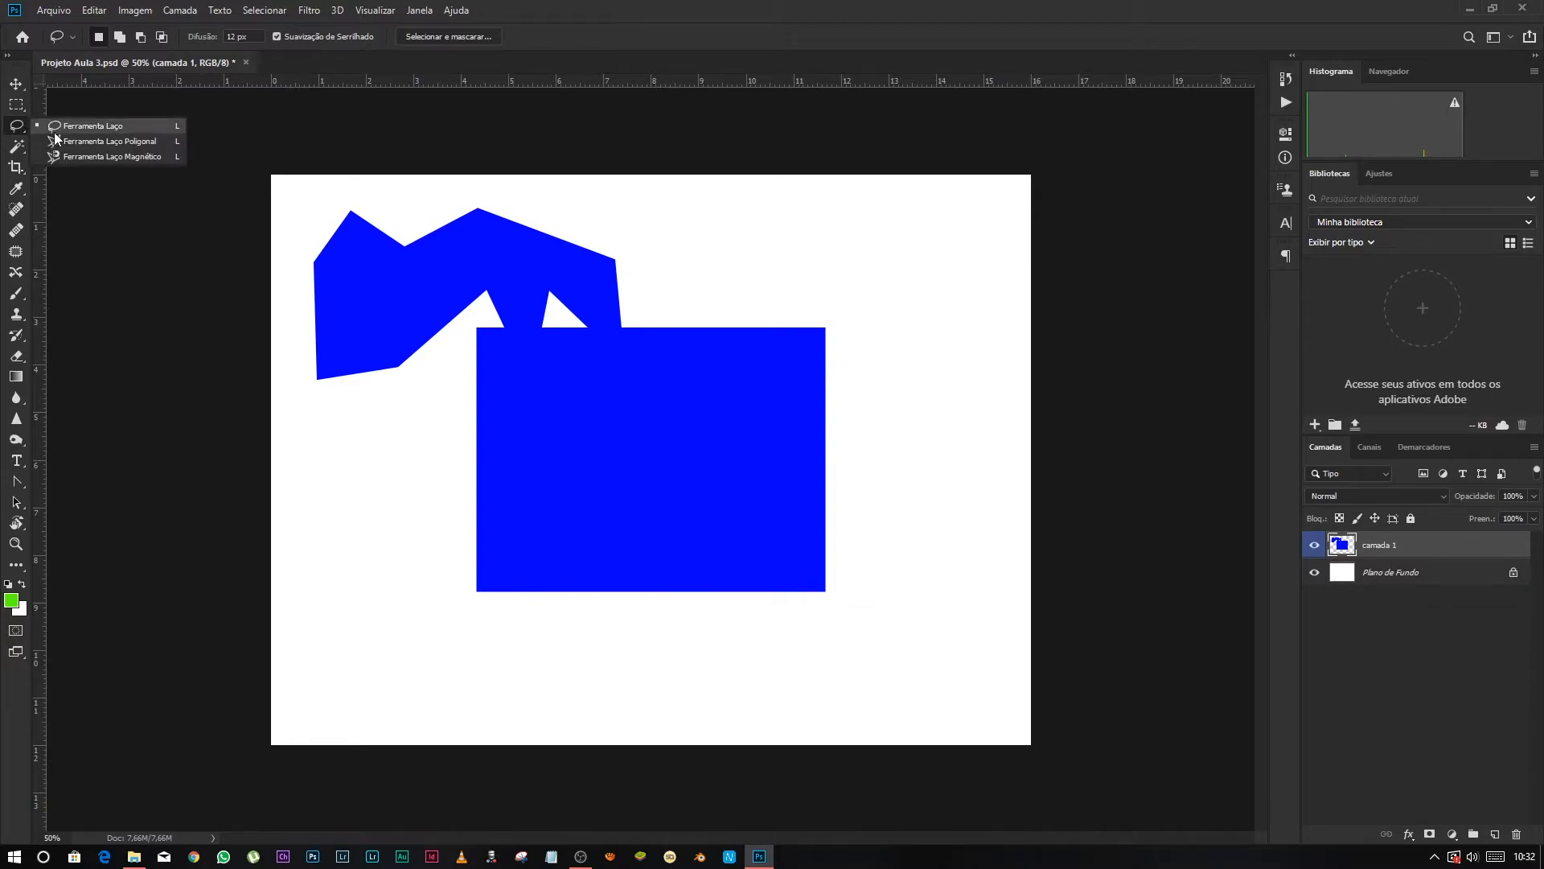
pyautogui.click(69, 141)
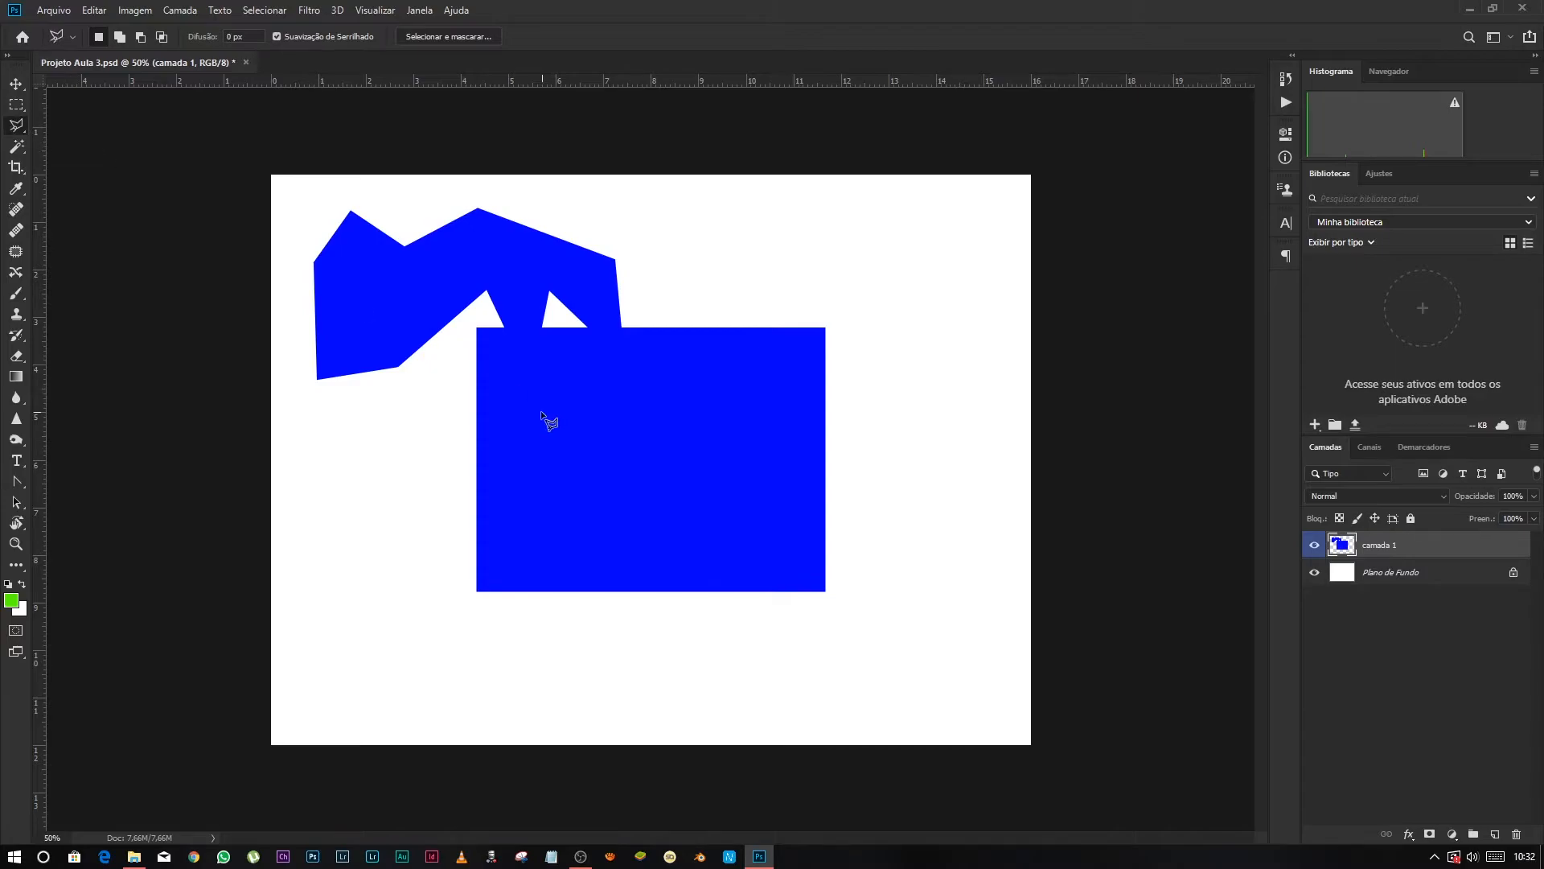
# - Outline a self-crossing zigzag selection over the blue rectangle with the Polygonal Lasso tool, close it at its starting point, and deselect
pyautogui.rightClick(26, 133)
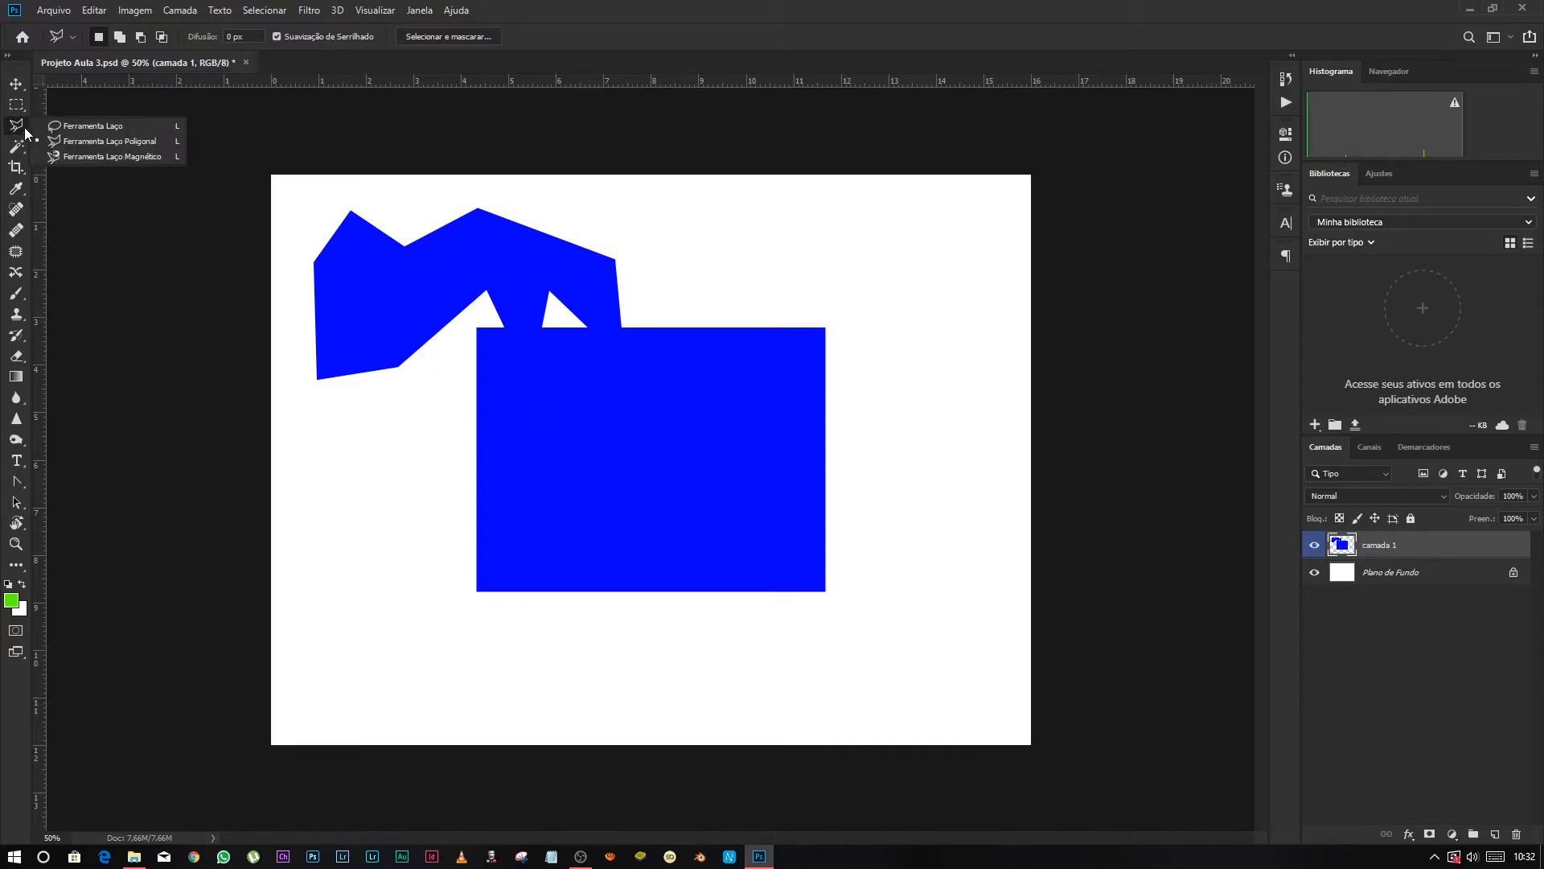
pyautogui.click(124, 143)
pyautogui.click(511, 525)
pyautogui.click(498, 381)
pyautogui.click(691, 381)
pyautogui.click(749, 526)
pyautogui.click(803, 391)
pyautogui.click(585, 354)
pyautogui.click(554, 489)
pyautogui.click(507, 373)
pyautogui.click(470, 426)
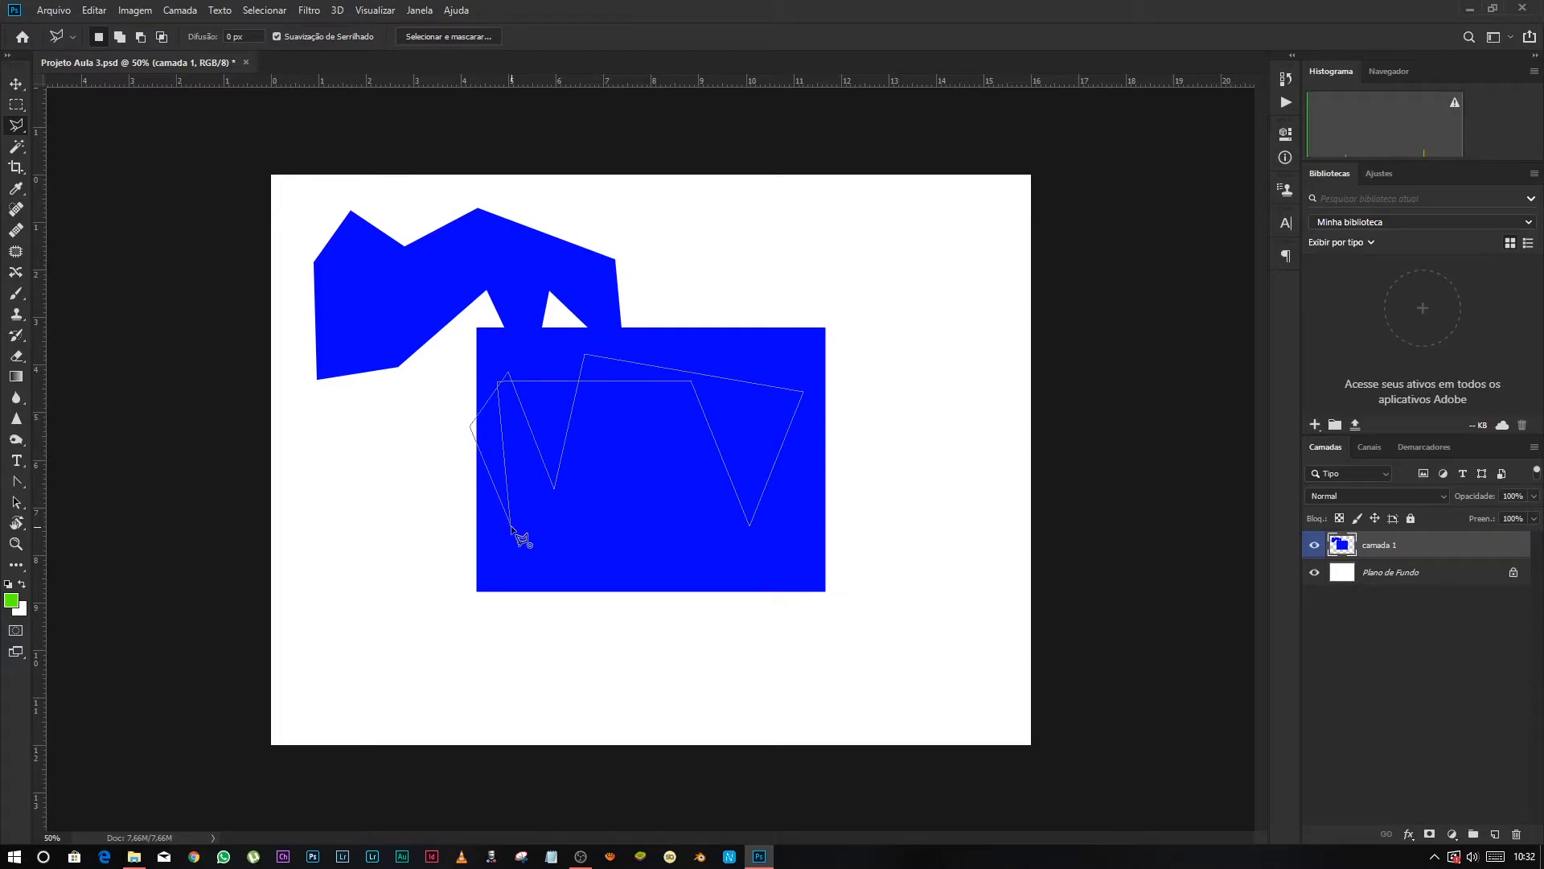
pyautogui.click(512, 527)
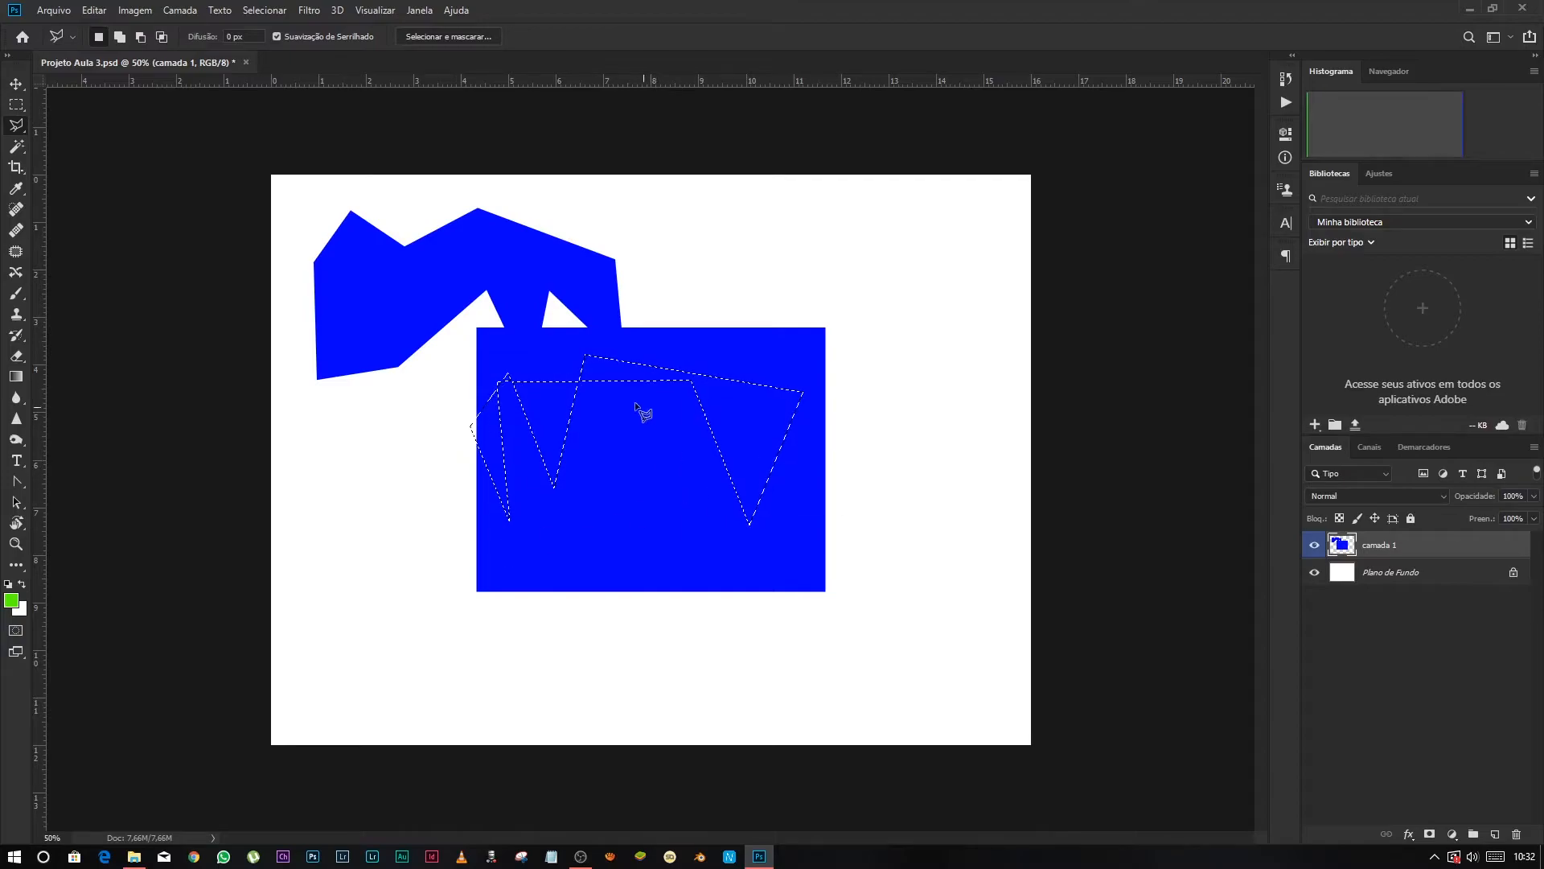
pyautogui.hotkey('ctrl', 'd')
# - Draw a freehand selection inside the blue rectangle with the Lasso tool and clear it
pyautogui.rightClick(16, 127)
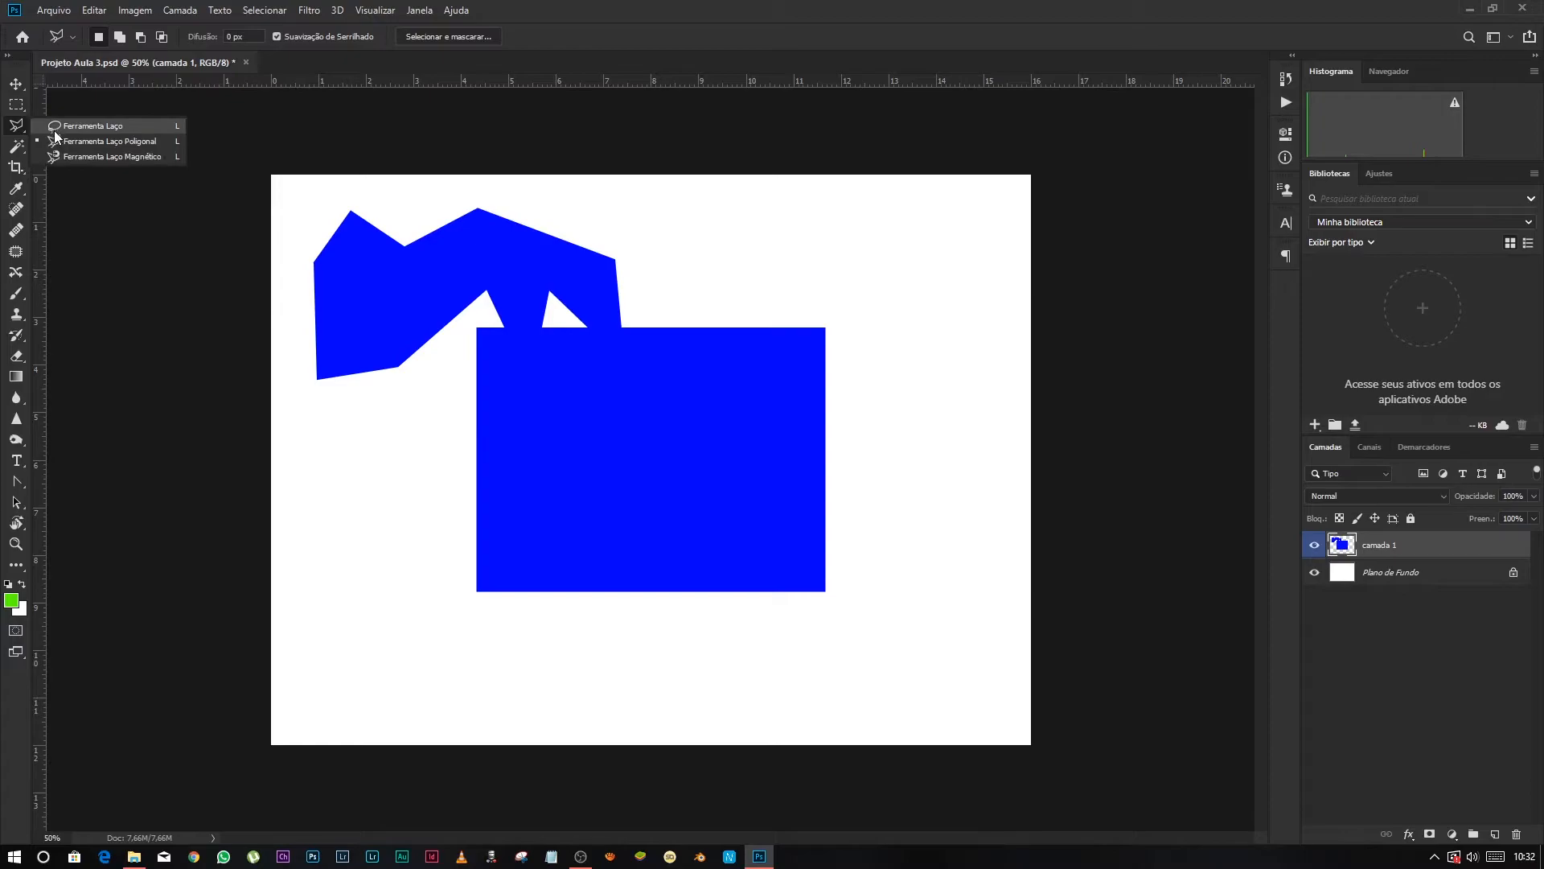
pyautogui.click(80, 126)
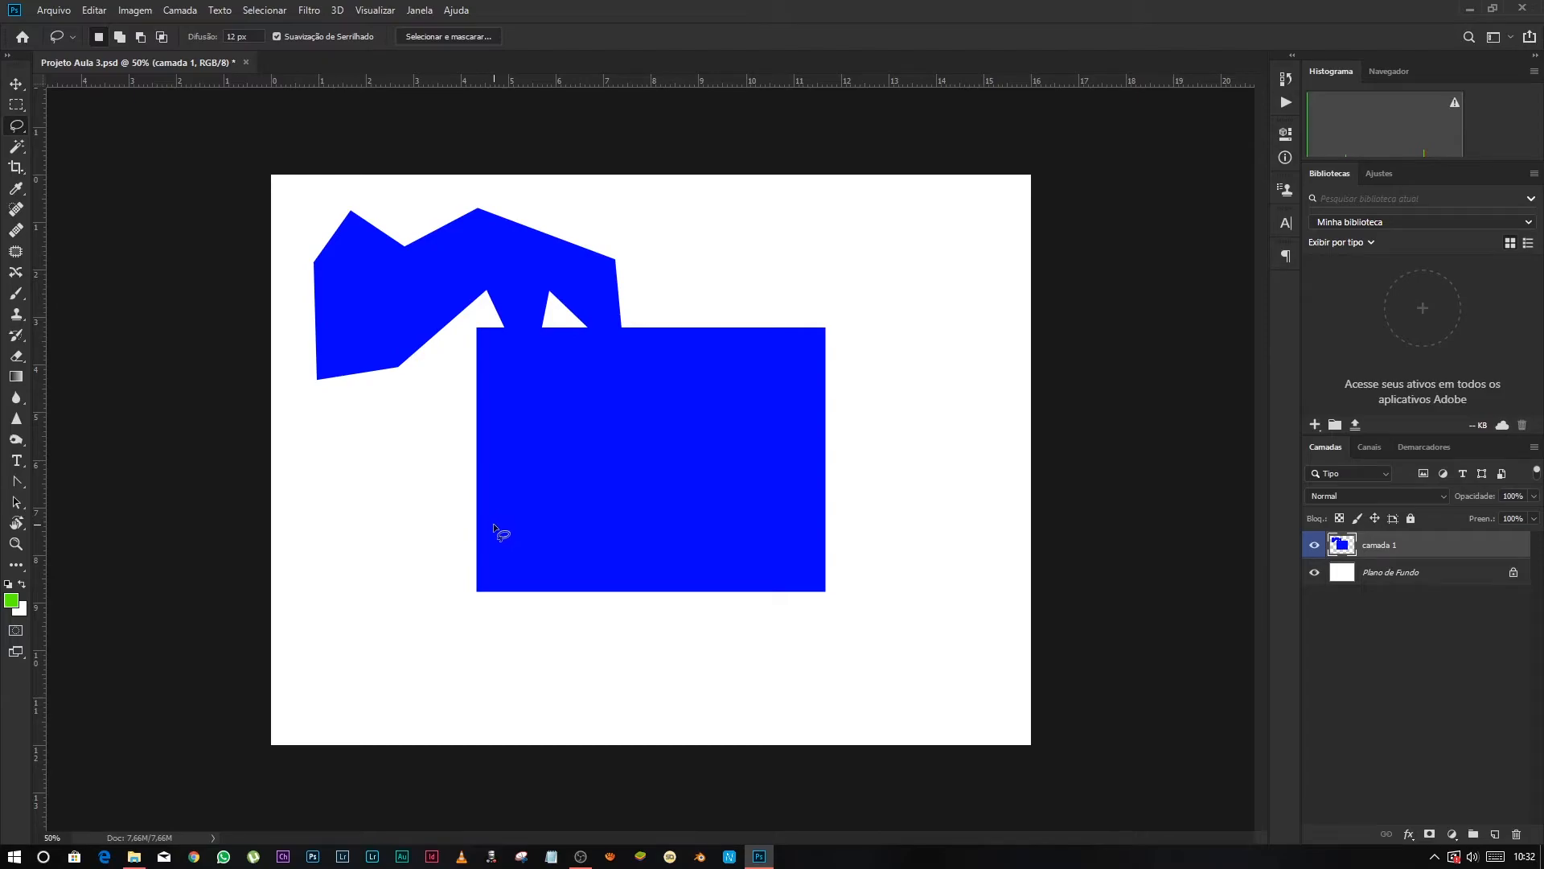
pyautogui.moveTo(494, 524)
pyautogui.mouseDown()
pyautogui.moveTo(507, 463)
pyautogui.moveTo(531, 454)
pyautogui.moveTo(547, 489)
pyautogui.moveTo(609, 411)
pyautogui.moveTo(647, 421)
pyautogui.moveTo(666, 454)
pyautogui.moveTo(670, 548)
pyautogui.moveTo(644, 561)
pyautogui.moveTo(596, 534)
pyautogui.moveTo(534, 557)
pyautogui.mouseUp()
pyautogui.moveTo(527, 558); pyautogui.dragTo(526, 558)
pyautogui.hotkey('ctrl', 'd')
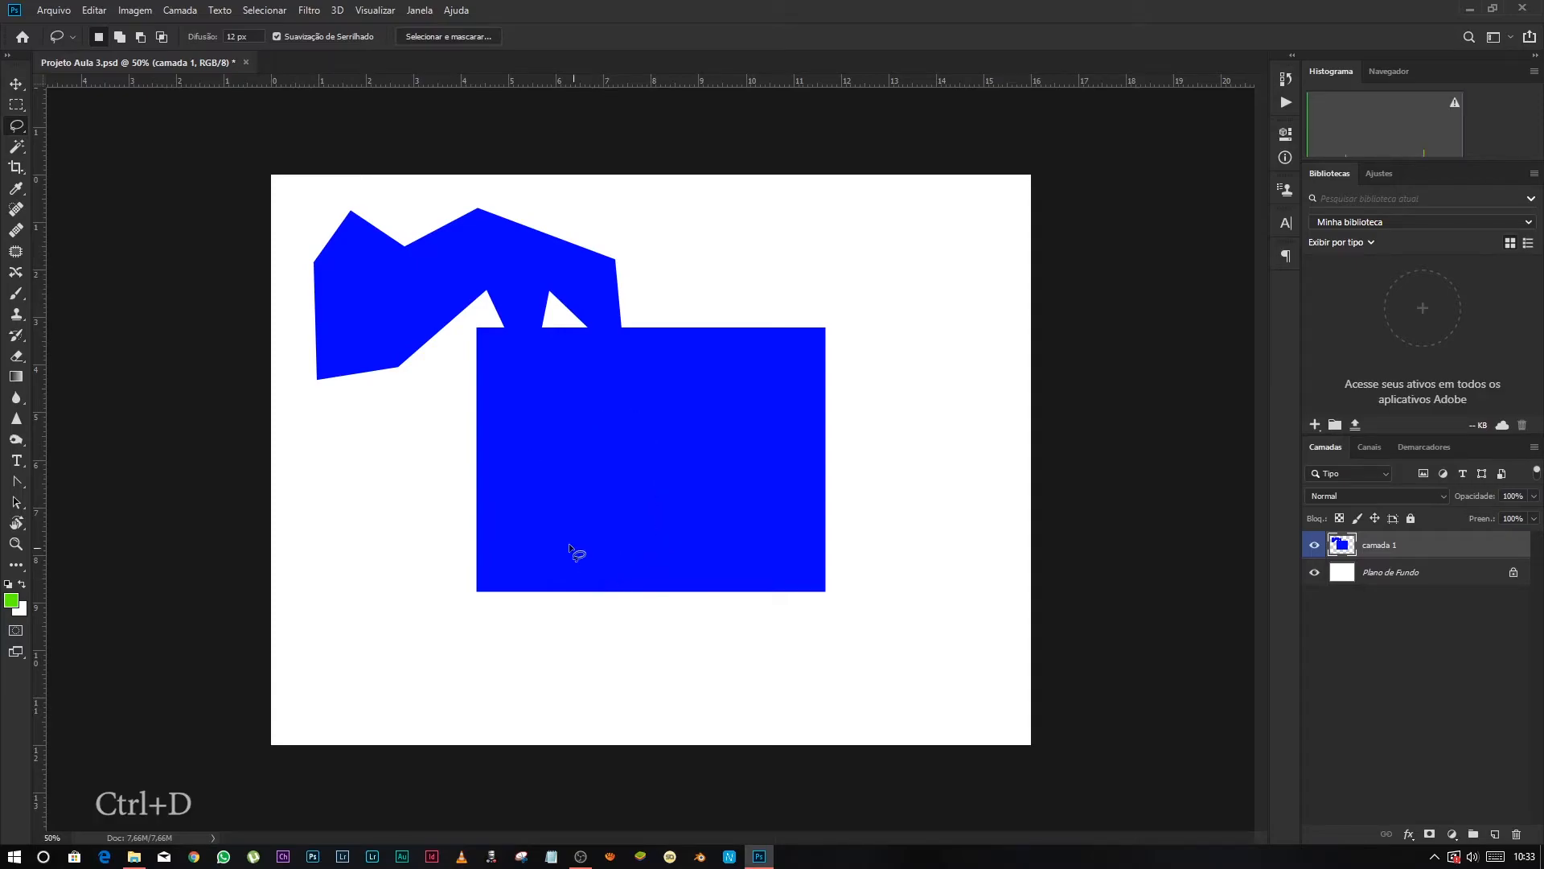
# - Draw a wavy, curved freehand selection across the lower part of the blue rectangle and deselect it
pyautogui.moveTo(521, 479)
pyautogui.mouseDown()
pyautogui.moveTo(597, 372)
pyautogui.moveTo(614, 402)
pyautogui.moveTo(687, 364)
pyautogui.moveTo(729, 368)
pyautogui.moveTo(759, 402)
pyautogui.moveTo(764, 424)
pyautogui.moveTo(687, 404)
pyautogui.moveTo(602, 477)
pyautogui.moveTo(558, 414)
pyautogui.moveTo(540, 428)
pyautogui.moveTo(522, 484)
pyautogui.mouseUp()
pyautogui.moveTo(519, 557)
pyautogui.mouseDown()
pyautogui.moveTo(520, 514)
pyautogui.moveTo(690, 563)
pyautogui.moveTo(771, 483)
pyautogui.moveTo(774, 430)
pyautogui.moveTo(712, 447)
pyautogui.moveTo(603, 386)
pyautogui.moveTo(534, 391)
pyautogui.moveTo(507, 425)
pyautogui.moveTo(510, 556)
pyautogui.mouseUp()
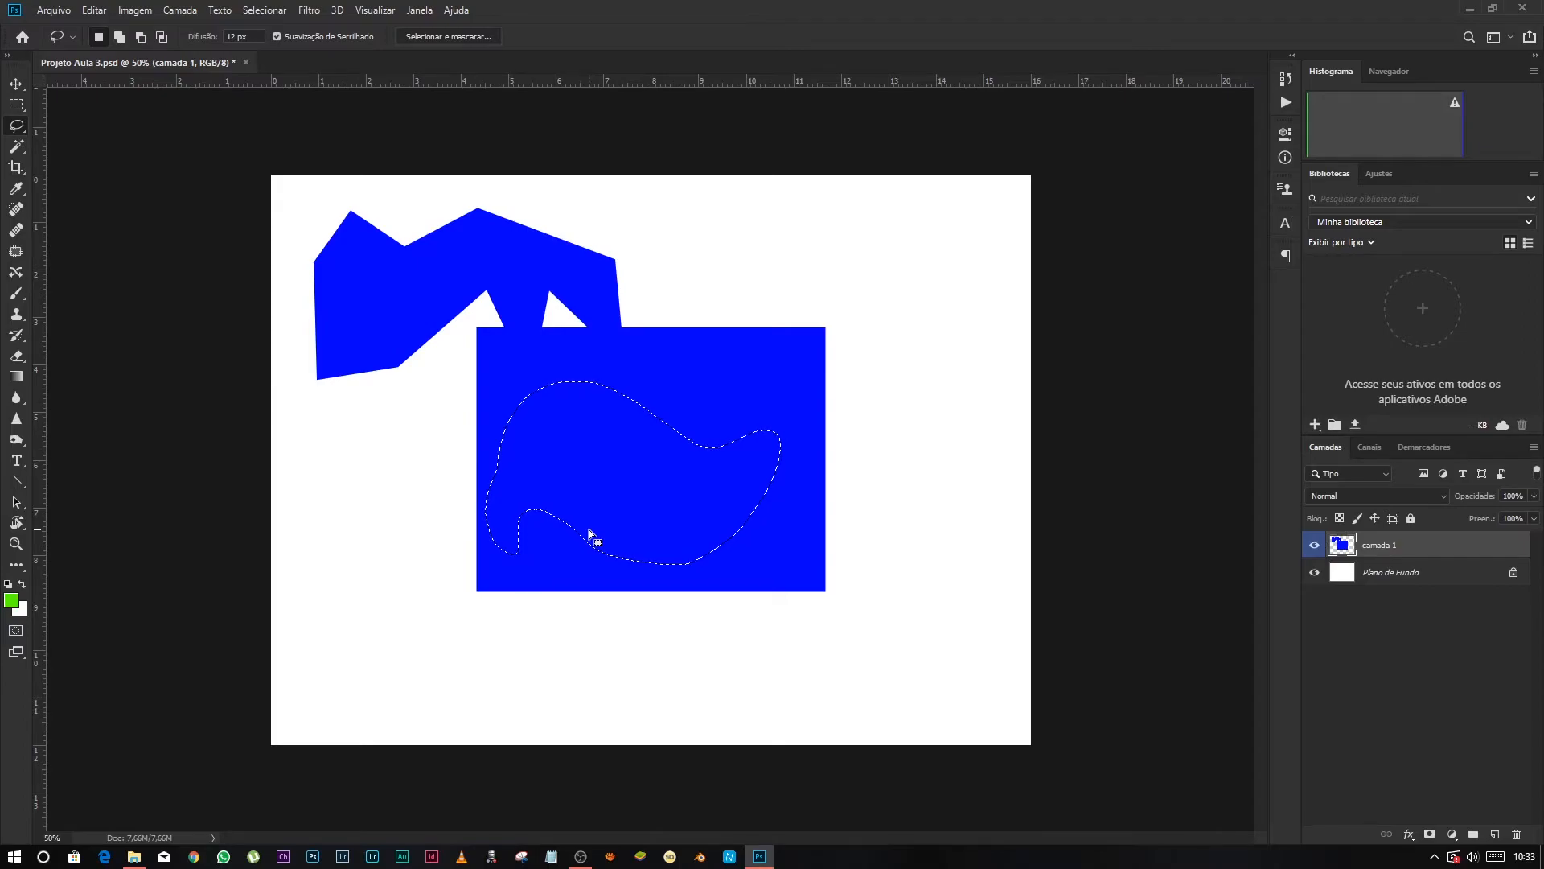
pyautogui.click(591, 535)
# - Try outlining a zigzag area in the middle of the blue rectangle with the Polygonal Lasso tool, and cancel the unfinished outline
pyautogui.rightClick(16, 126)
pyautogui.click(109, 142)
pyautogui.click(537, 484)
pyautogui.click(591, 401)
pyautogui.click(619, 468)
pyautogui.click(711, 396)
pyautogui.click(720, 409)
pyautogui.click(723, 422)
pyautogui.click(713, 427)
pyautogui.click(706, 432)
pyautogui.click(717, 438)
pyautogui.press('Escape')
# - Return to the freehand Lasso tool, draw loose test selections inside the blue rectangle, and leave nothing selected
pyautogui.rightClick(16, 125)
pyautogui.click(99, 123)
pyautogui.moveTo(519, 455)
pyautogui.mouseDown()
pyautogui.moveTo(550, 423)
pyautogui.moveTo(570, 456)
pyautogui.mouseUp()
pyautogui.moveTo(564, 468)
pyautogui.mouseDown()
pyautogui.moveTo(573, 502)
pyautogui.moveTo(523, 513)
pyautogui.mouseUp()
pyautogui.click(332, 341)
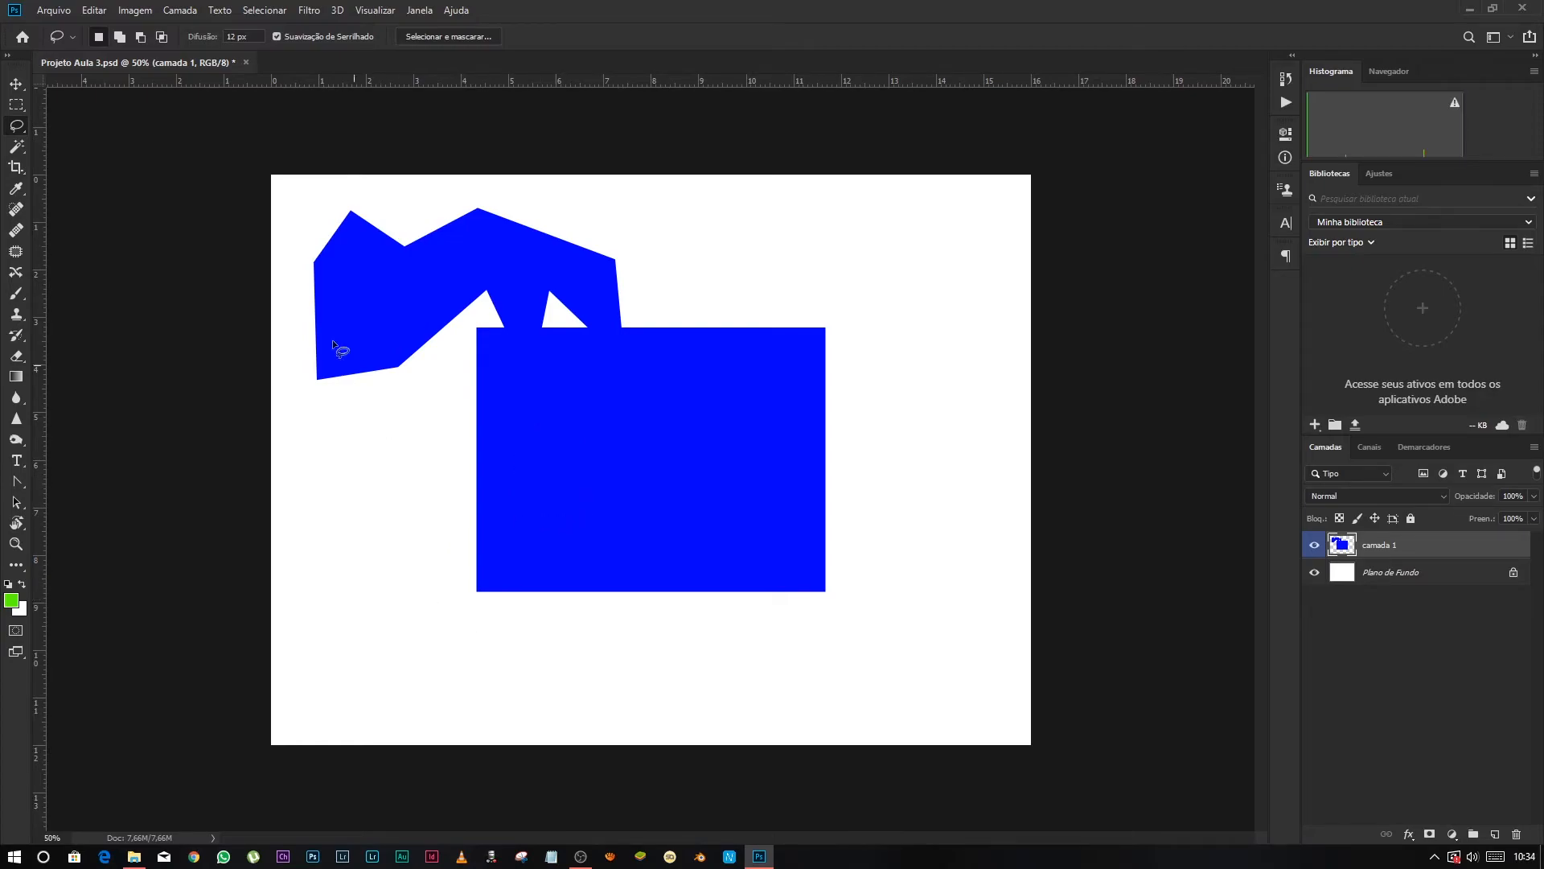
# - Trace the outer edge of the combined blue shape with the Magnetic Lasso tool, close it into a selection, and deselect it
pyautogui.rightClick(26, 133)
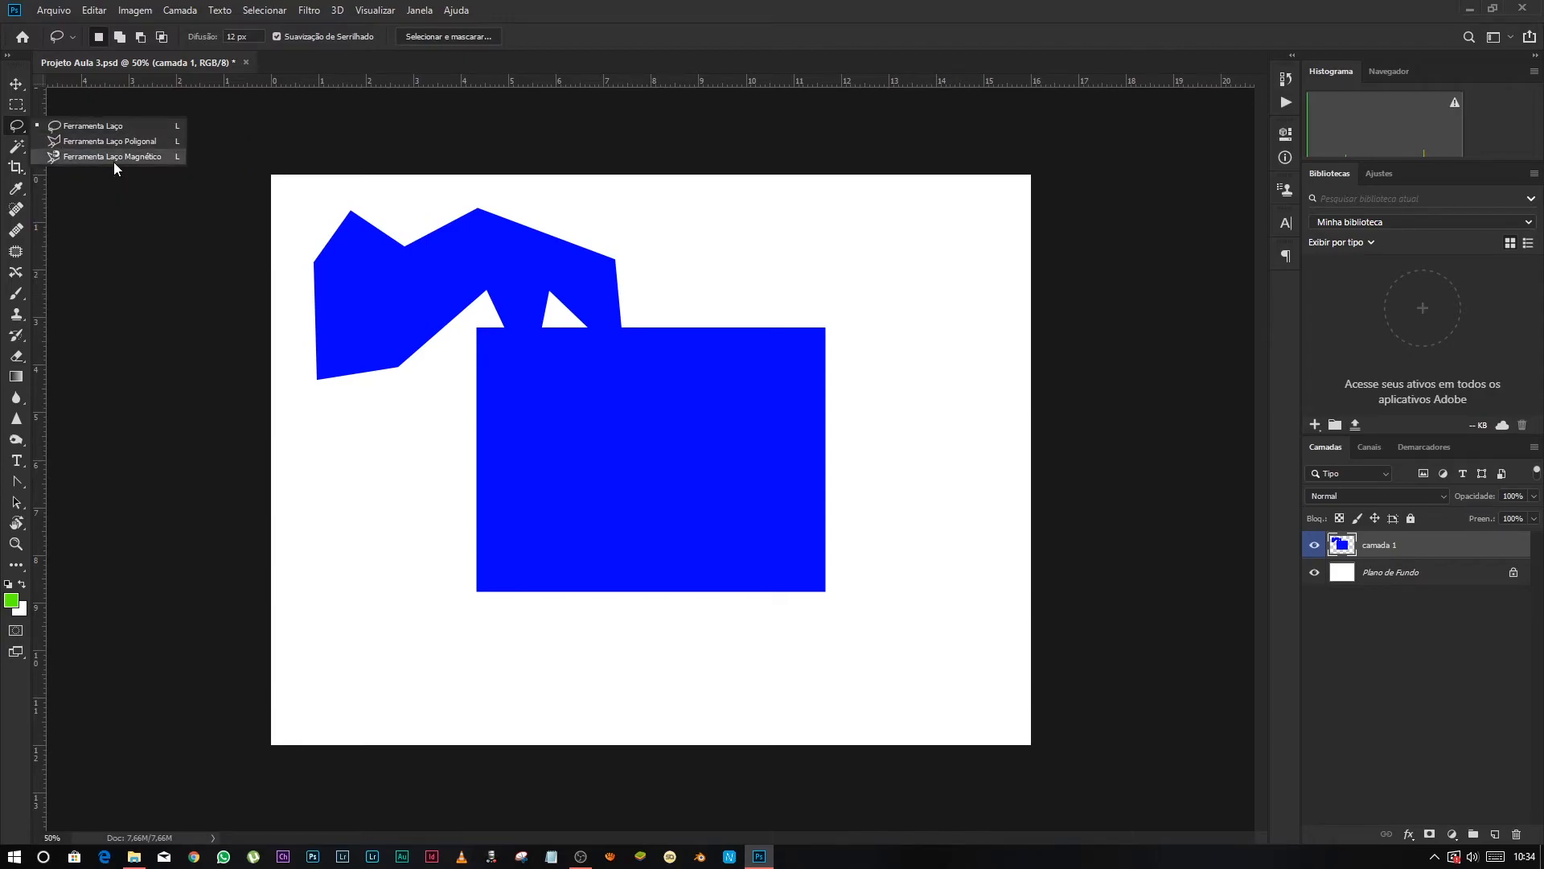
pyautogui.click(113, 160)
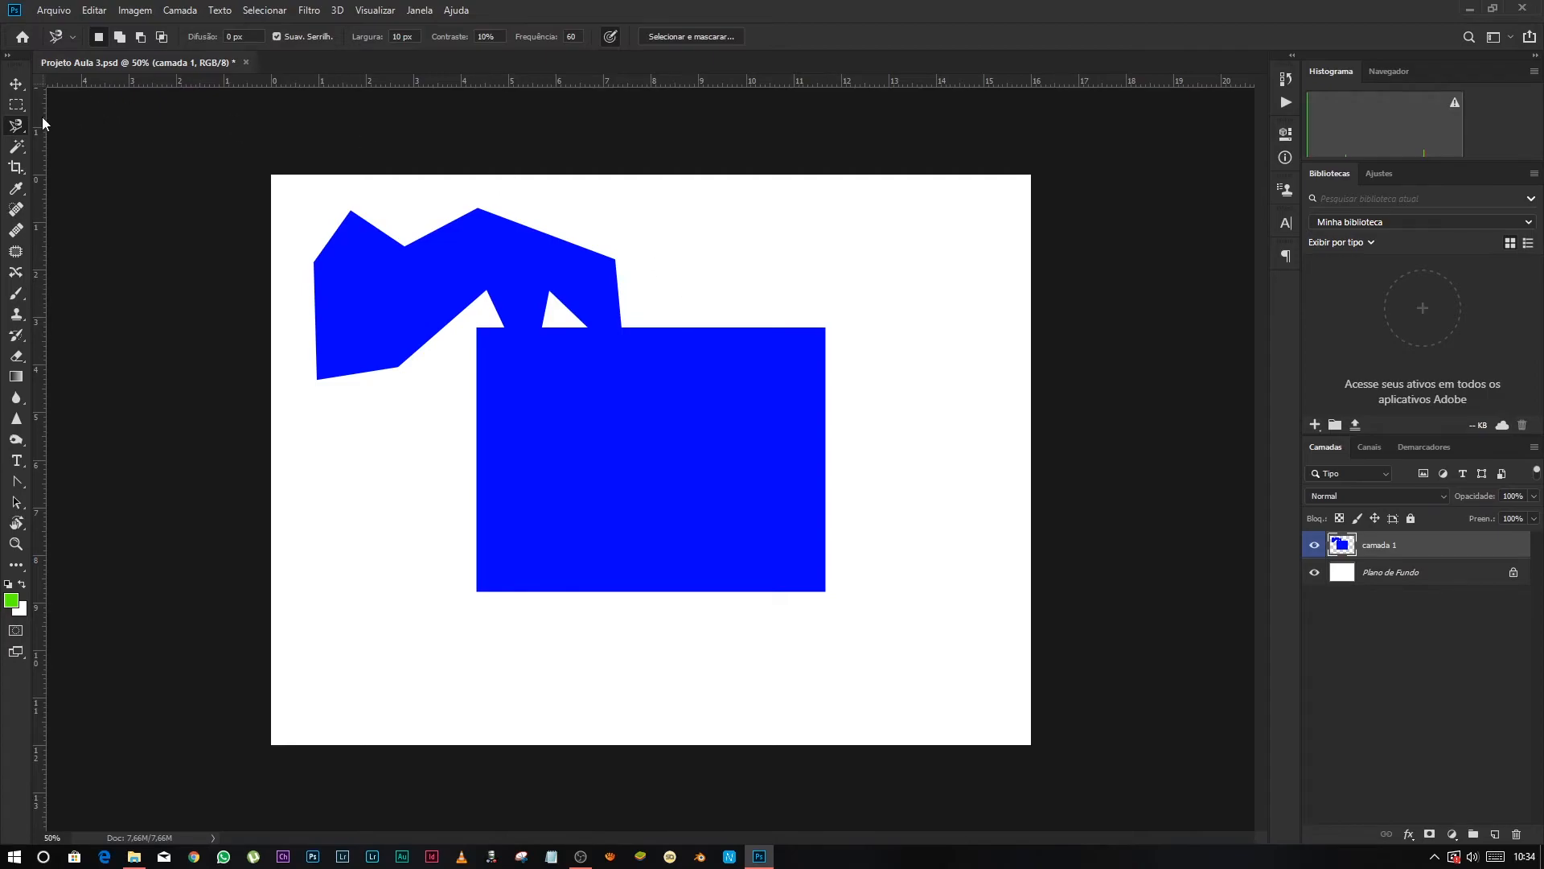
pyautogui.rightClick(16, 126)
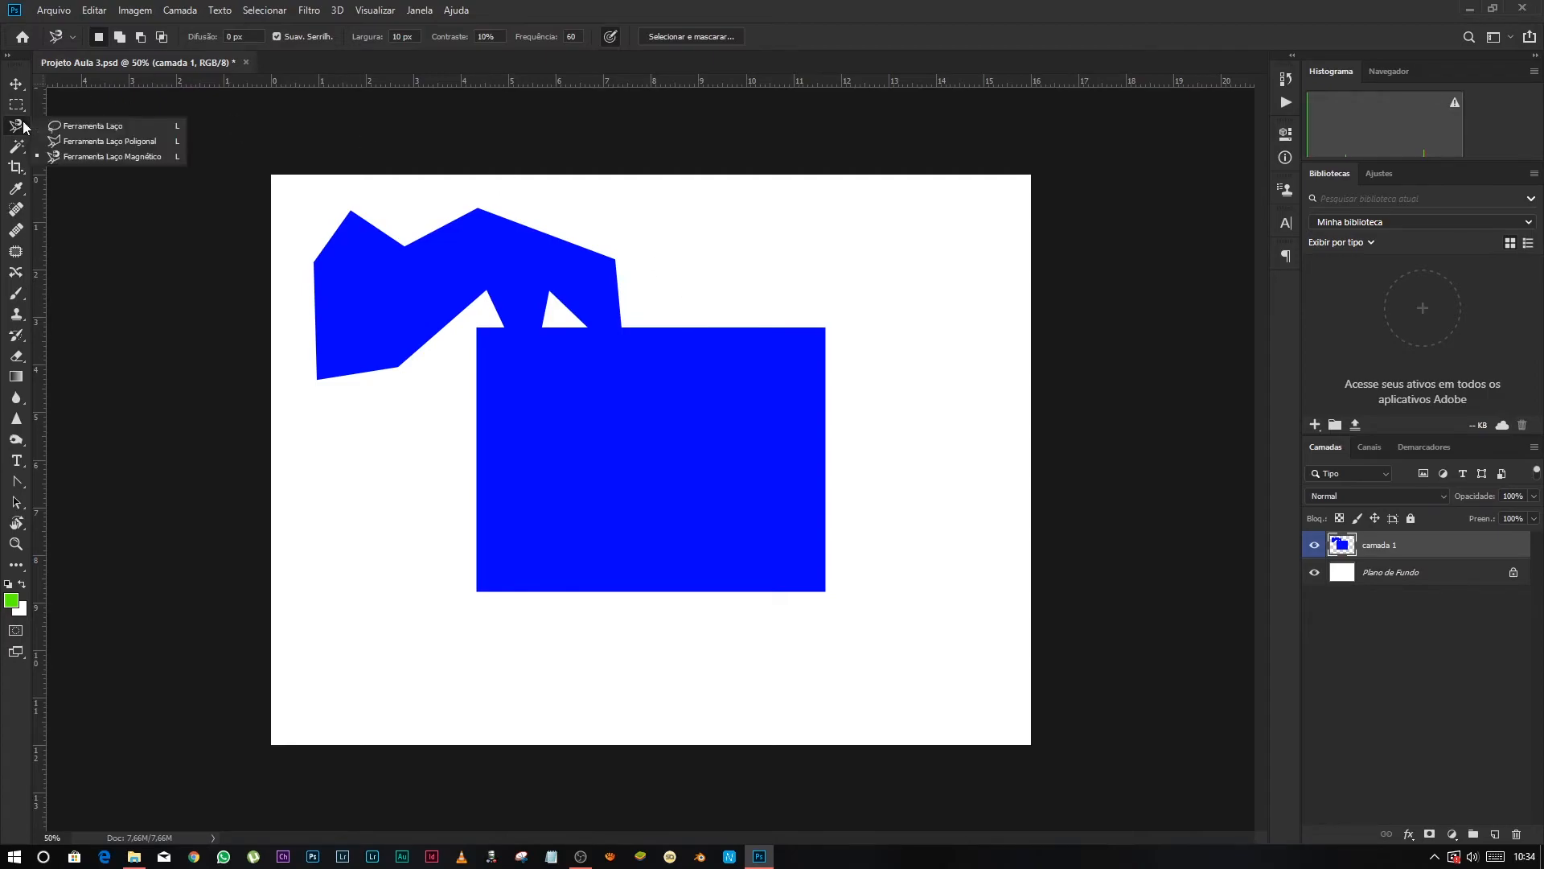
pyautogui.click(133, 157)
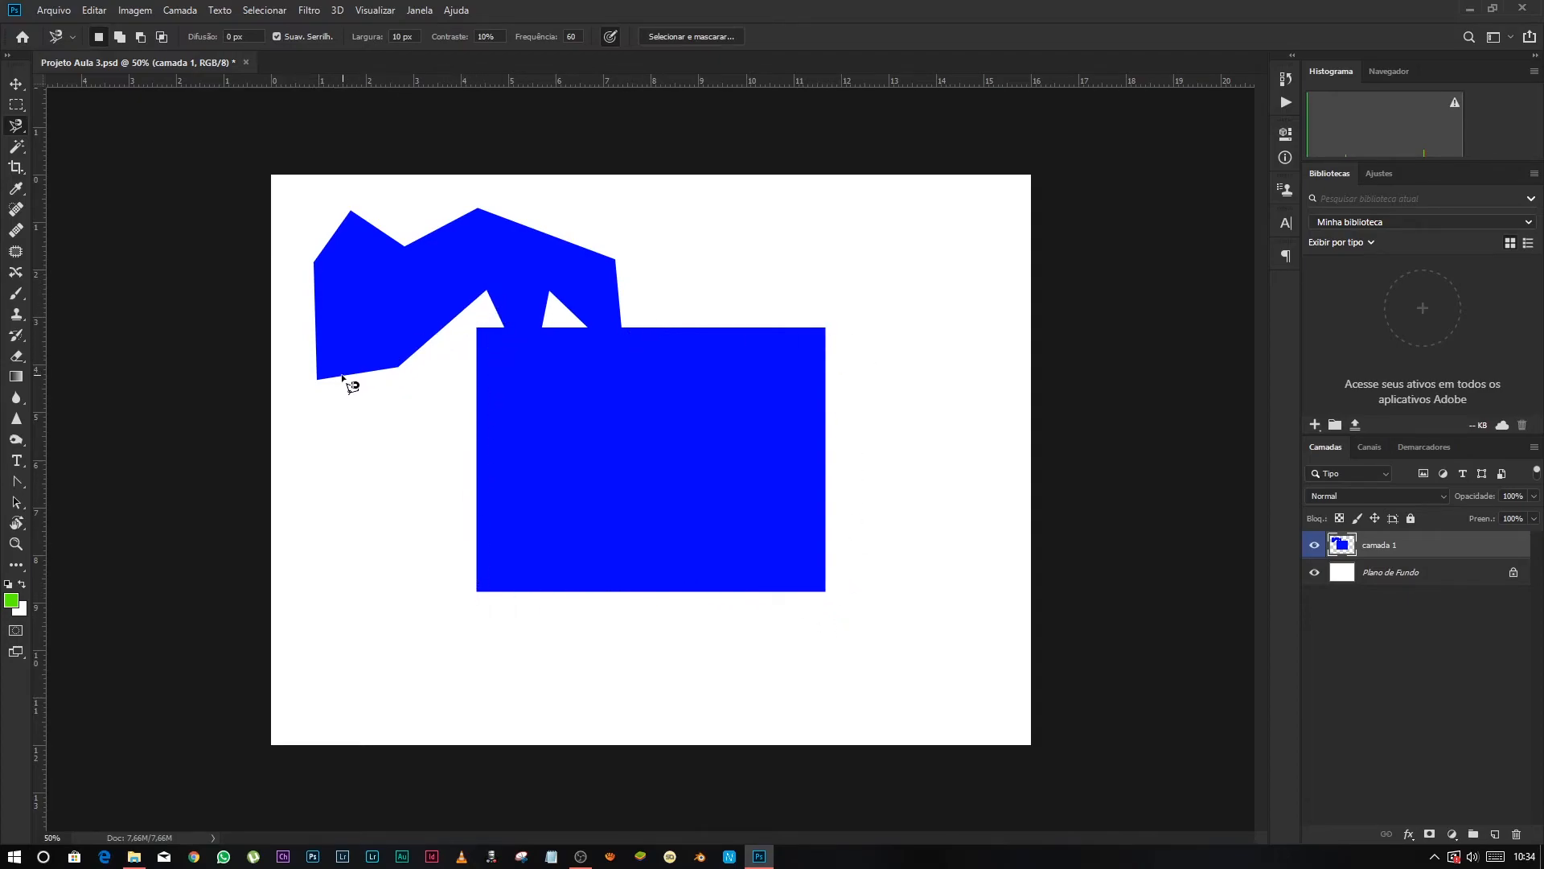
pyautogui.click(637, 326)
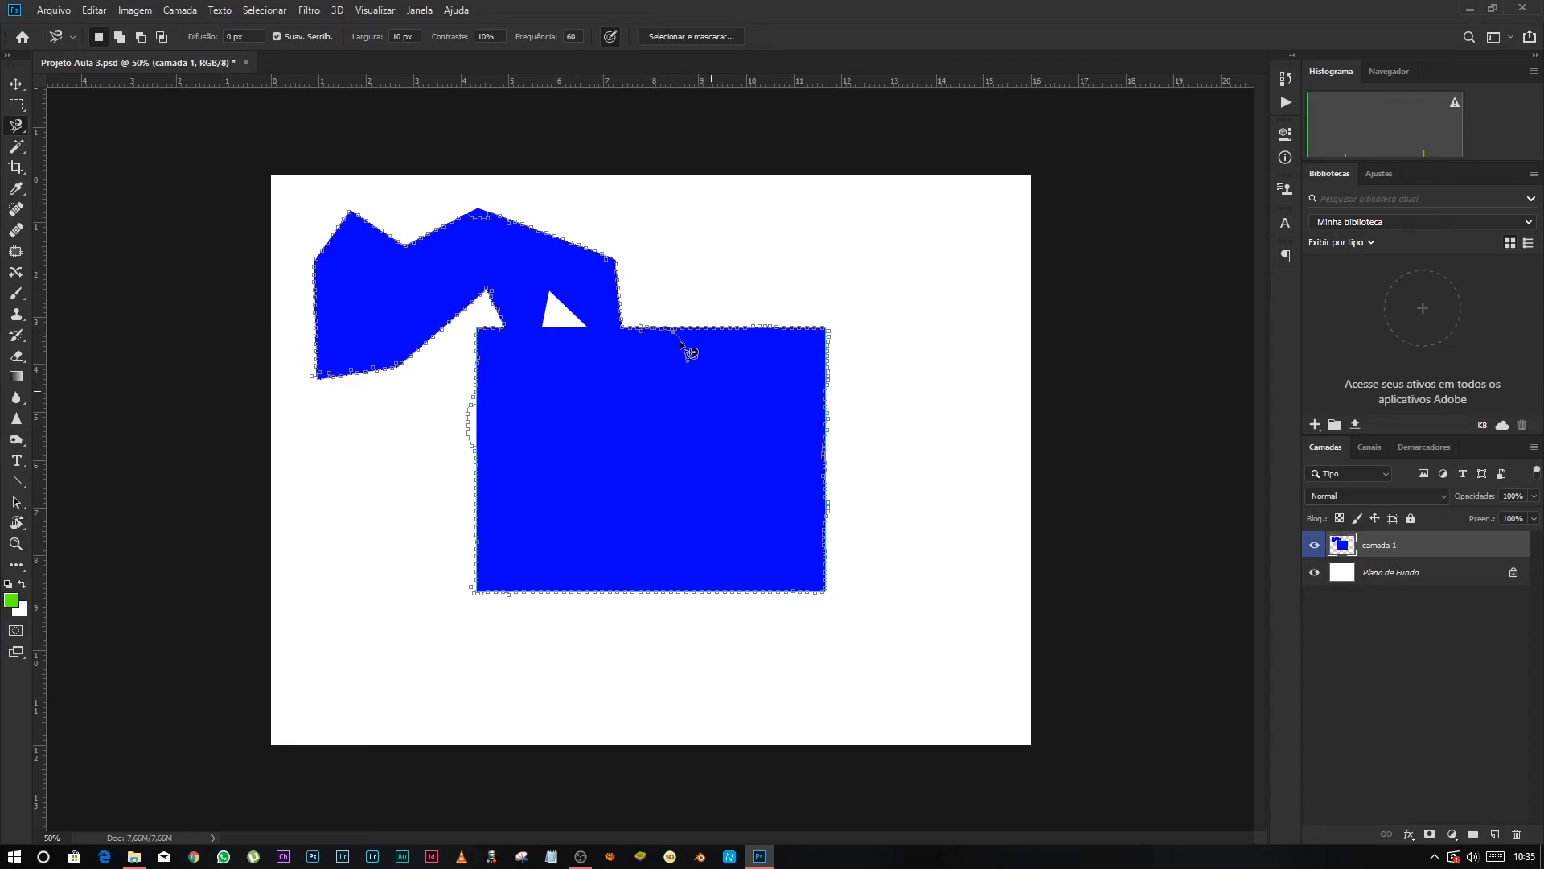
pyautogui.doubleClick(655, 331)
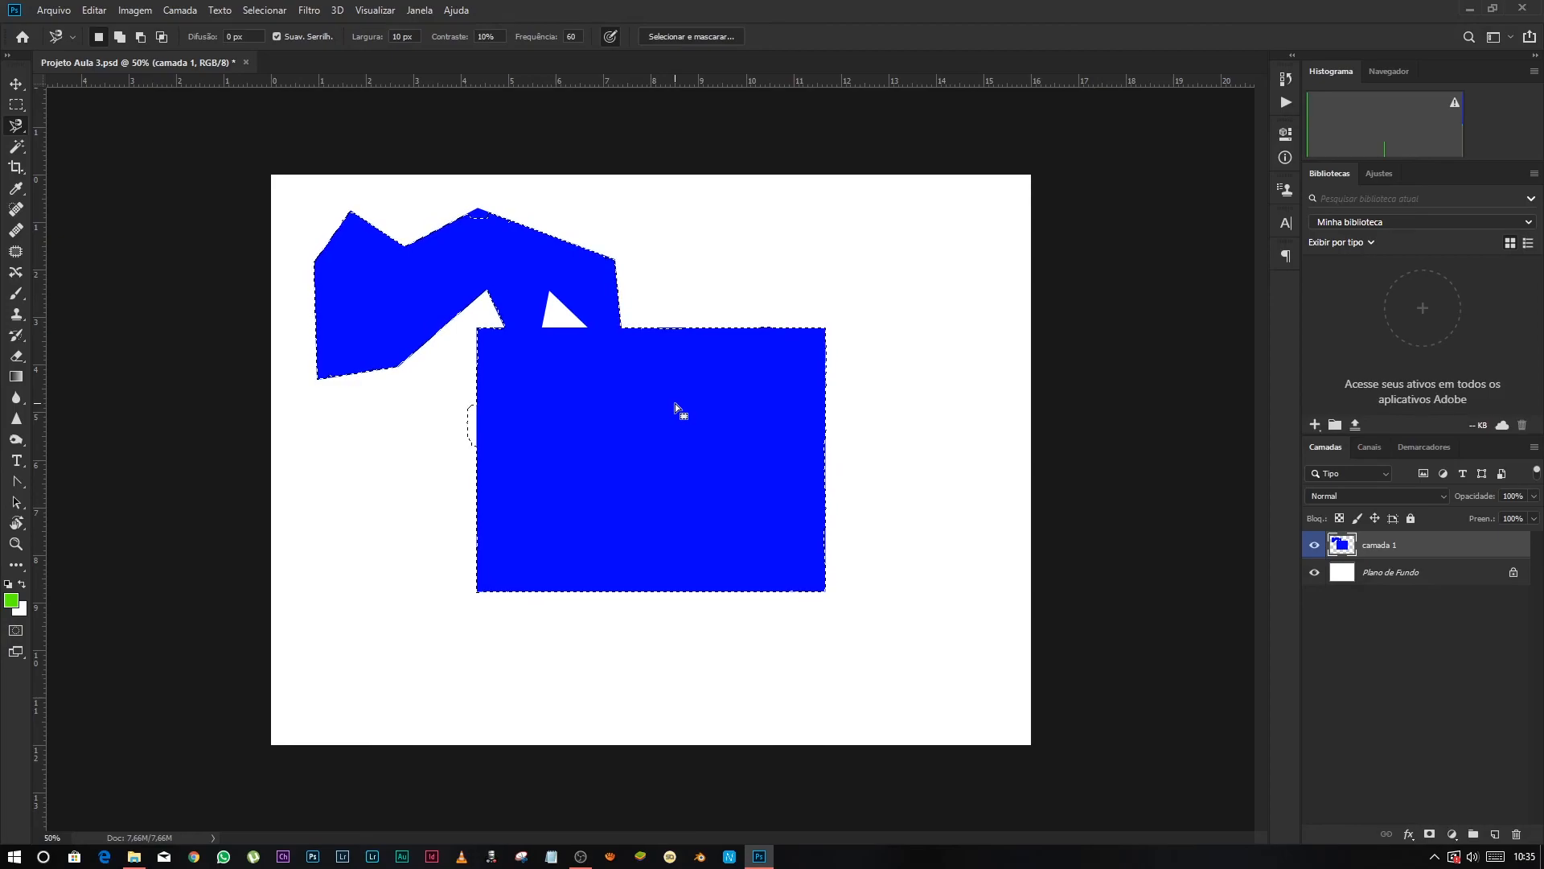
pyautogui.hotkey('ctrl', 'd')
pyautogui.rightClick(27, 128)
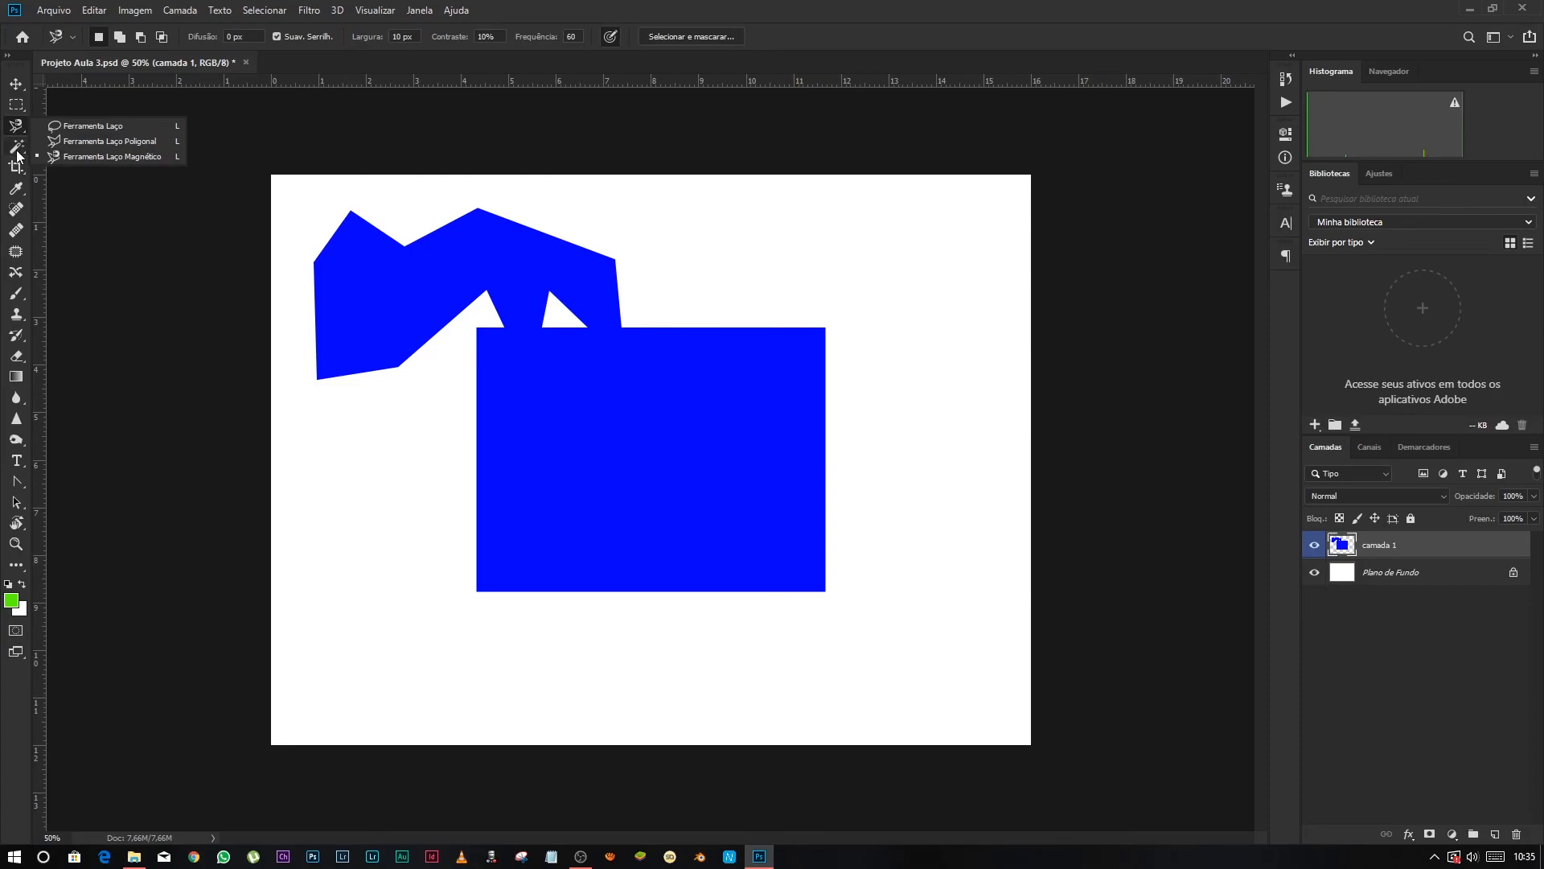
pyautogui.click(774, 284)
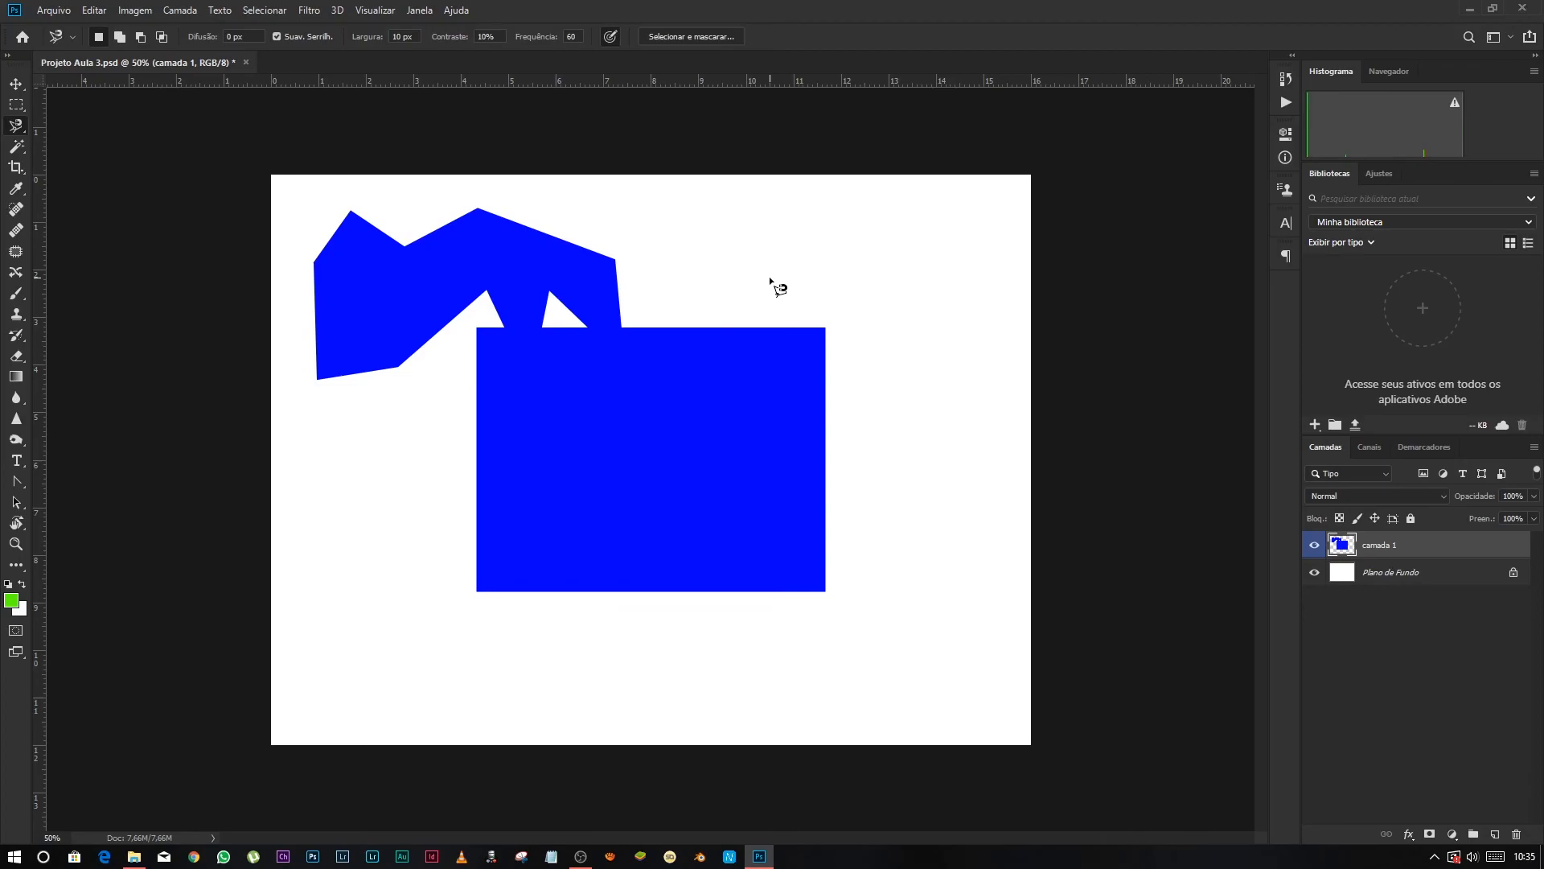